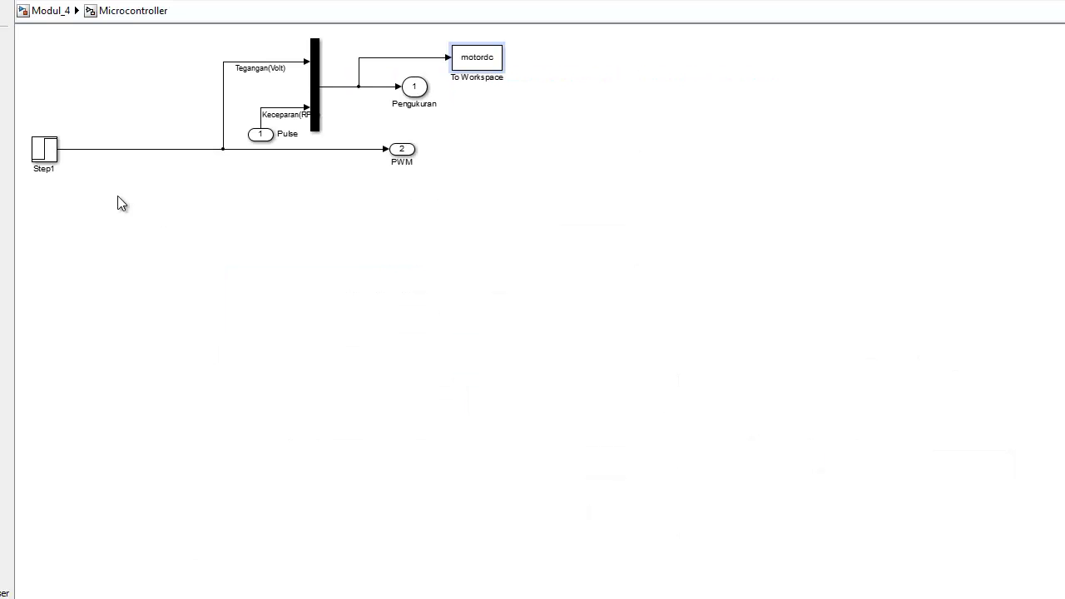
Check the Step1 block's parameters, including its final value, and close them
double_click(44, 150)
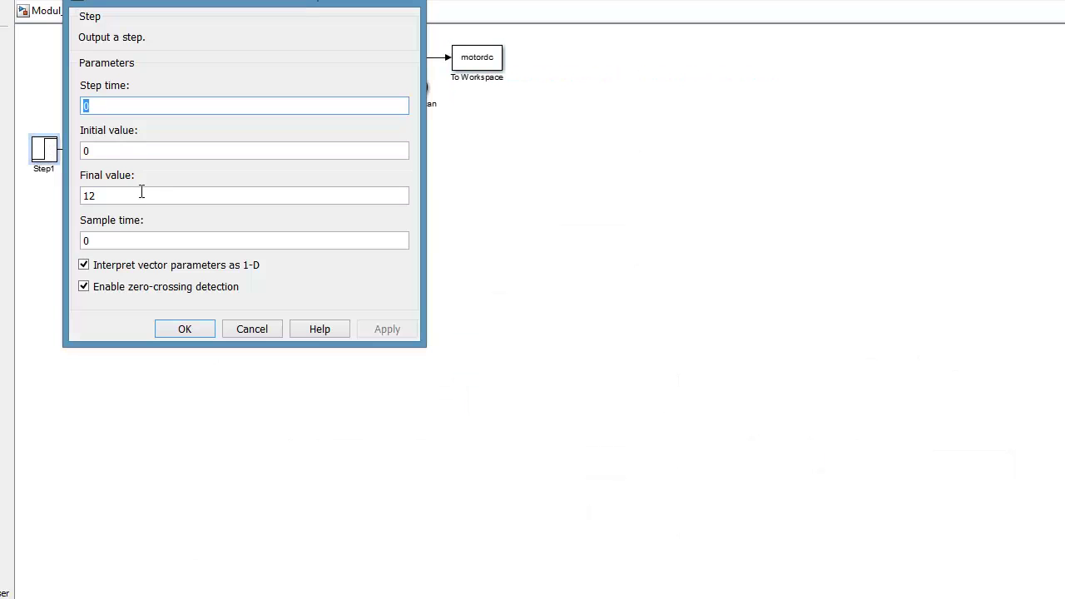
double_click(147, 195)
left_click(206, 331)
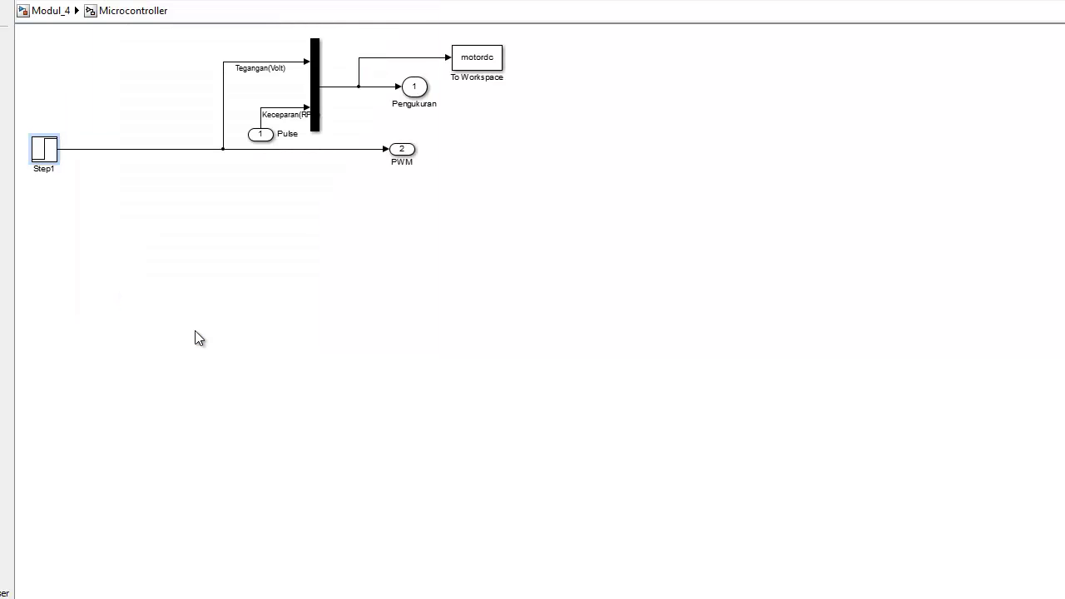
Review the To Workspace block's variable name and save format, then close its parameters
left_click(584, 64)
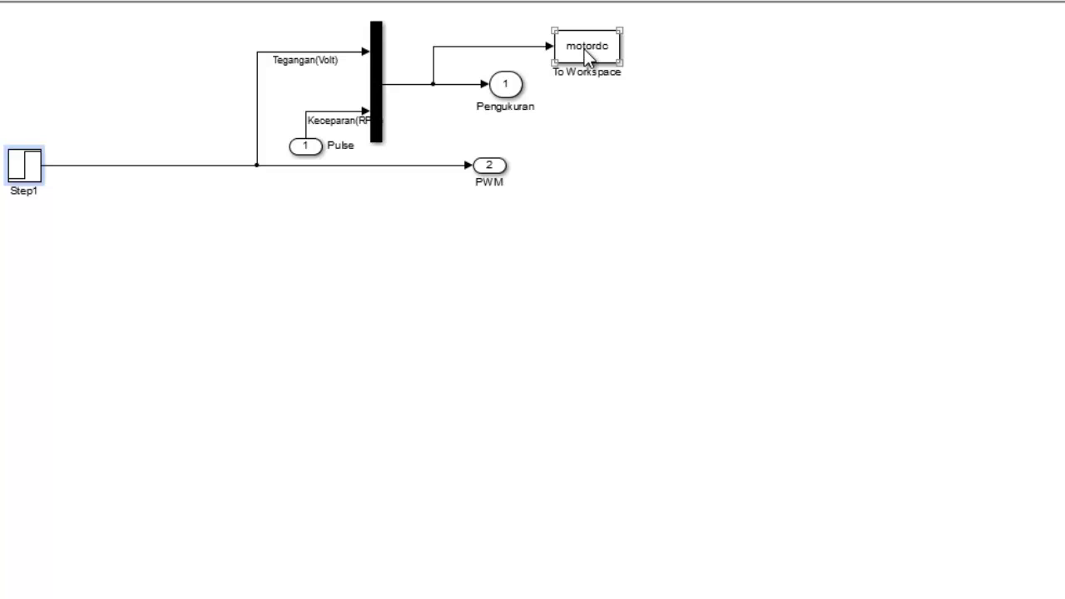
left_click(612, 99)
left_click(599, 56)
double_click(599, 57)
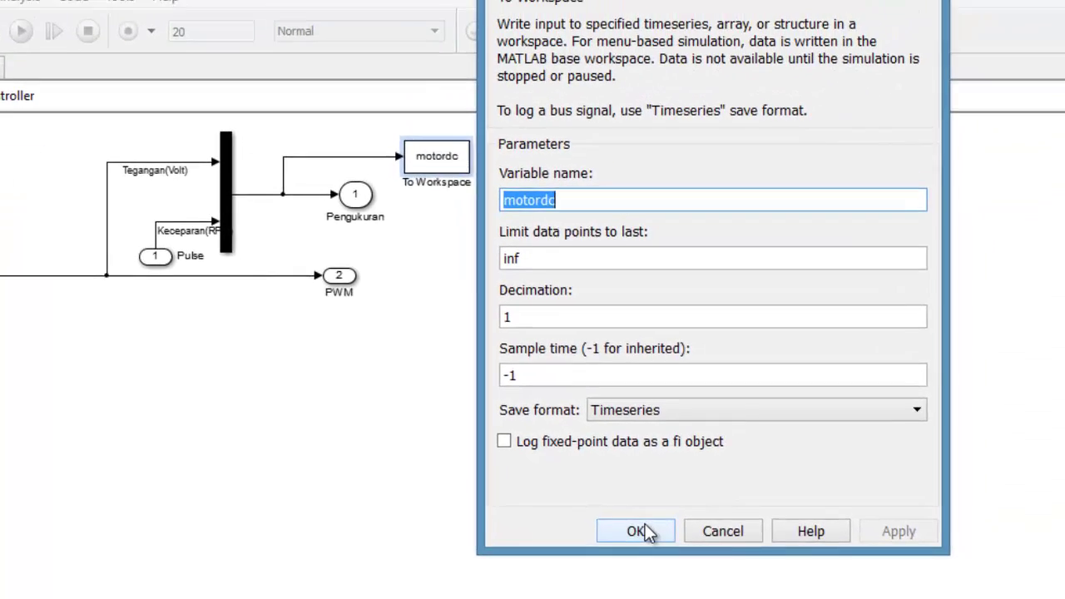
left_click(726, 465)
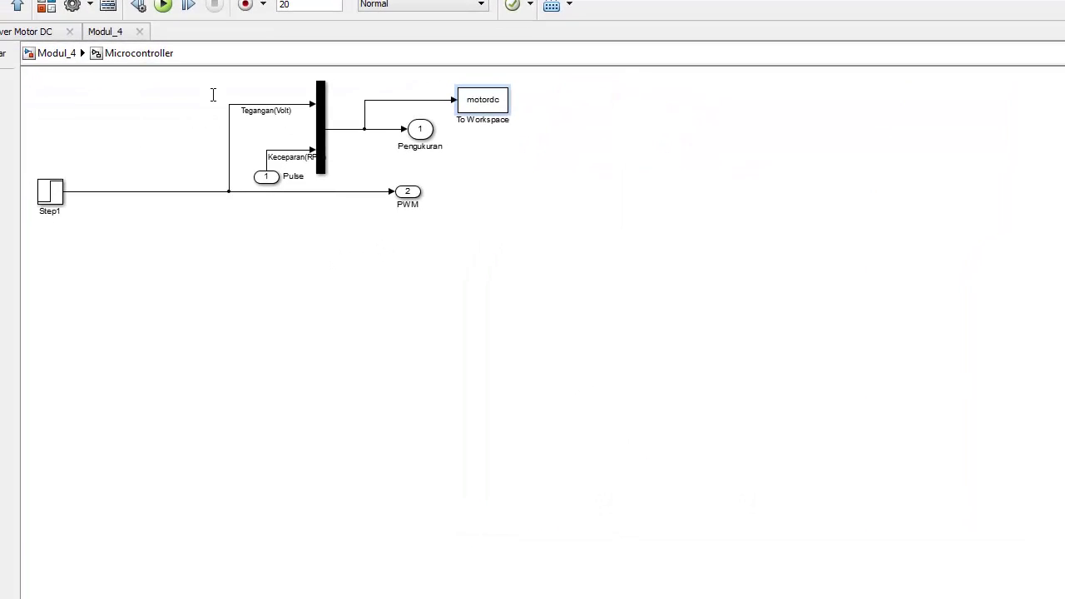
Return to the Modul_4 top level and view the voltage and RPM response in the Scope
left_click(56, 54)
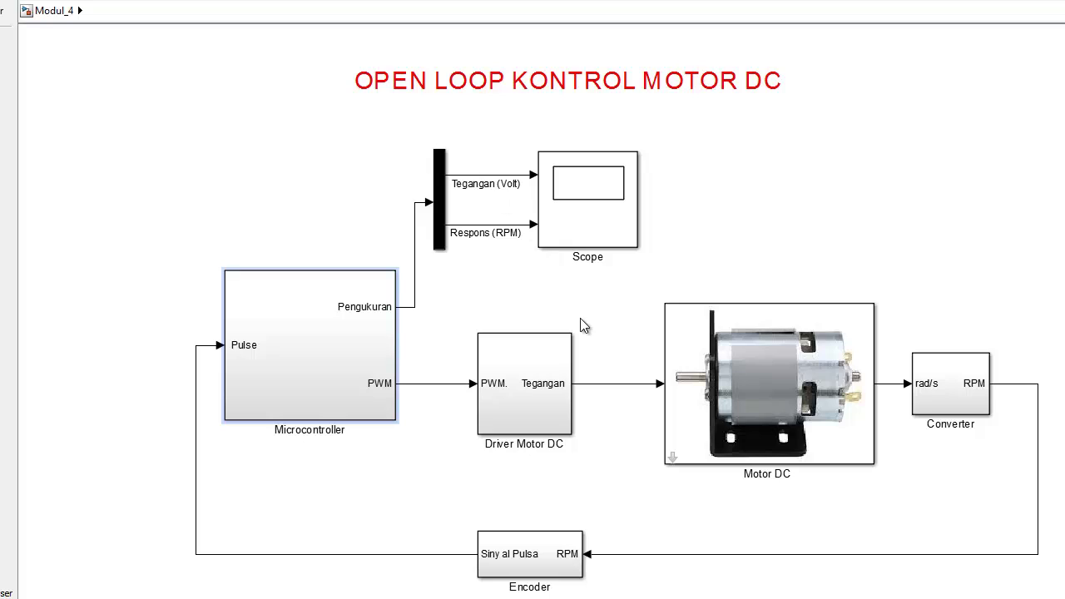
double_click(561, 192)
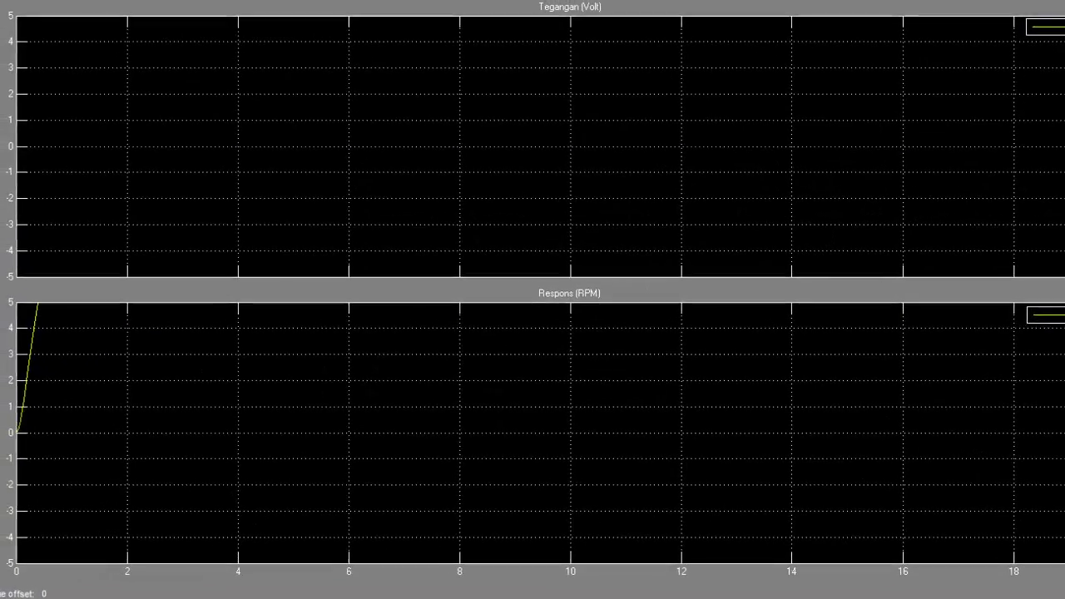
left_click(114, 1)
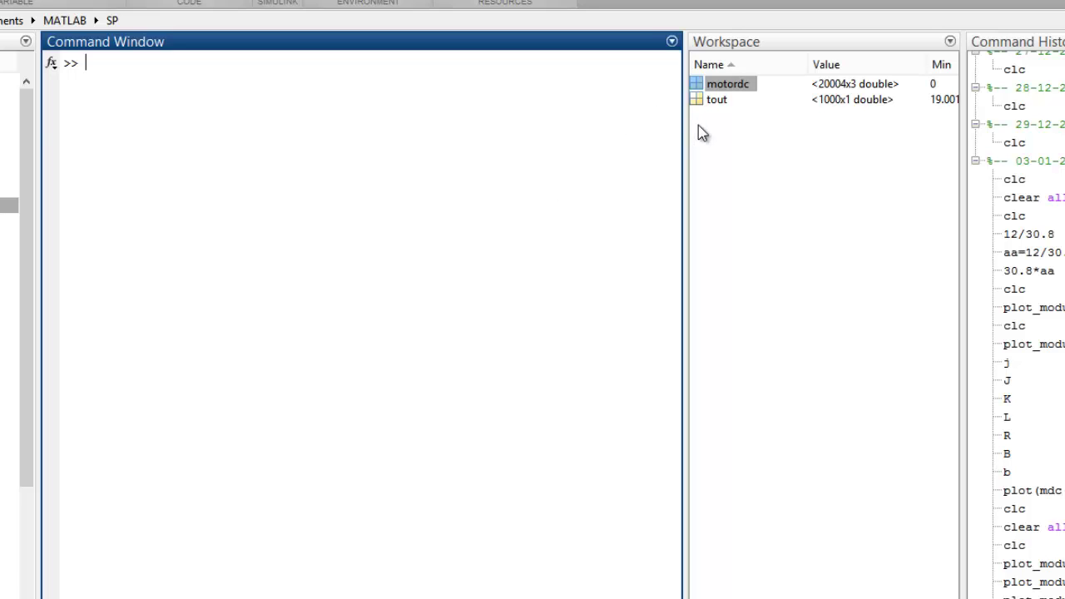
Inspect the contents of the motordc variable in the MATLAB workspace
left_click(724, 88)
double_click(725, 88)
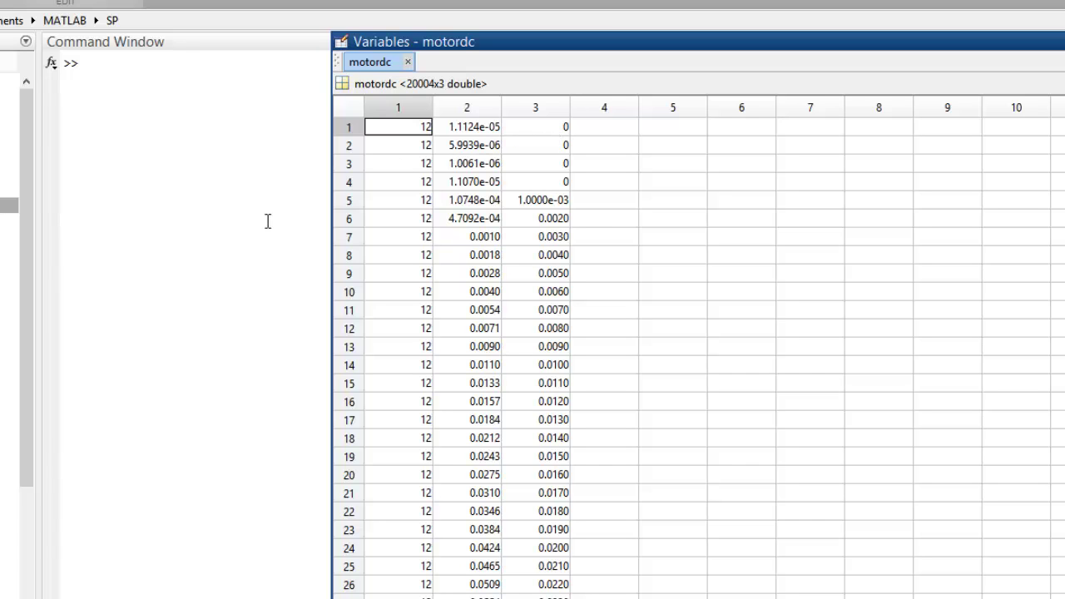
left_click(241, 287)
Switch to the MATLAB Editor and run the plot_modul_4_OpenLoop.m script to plot the motor response
left_click(582, 597)
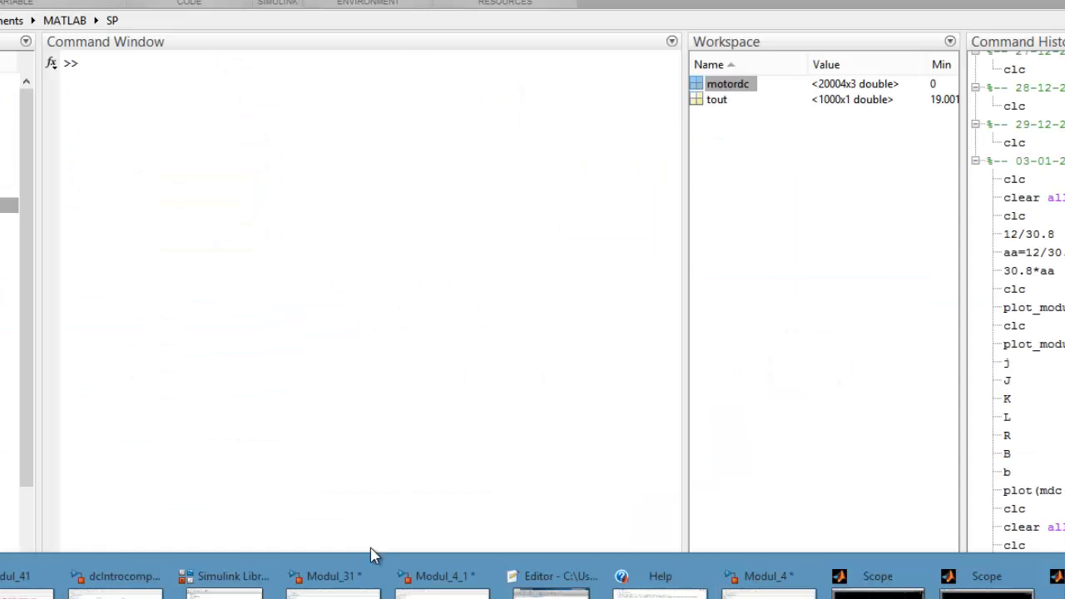
left_click(582, 591)
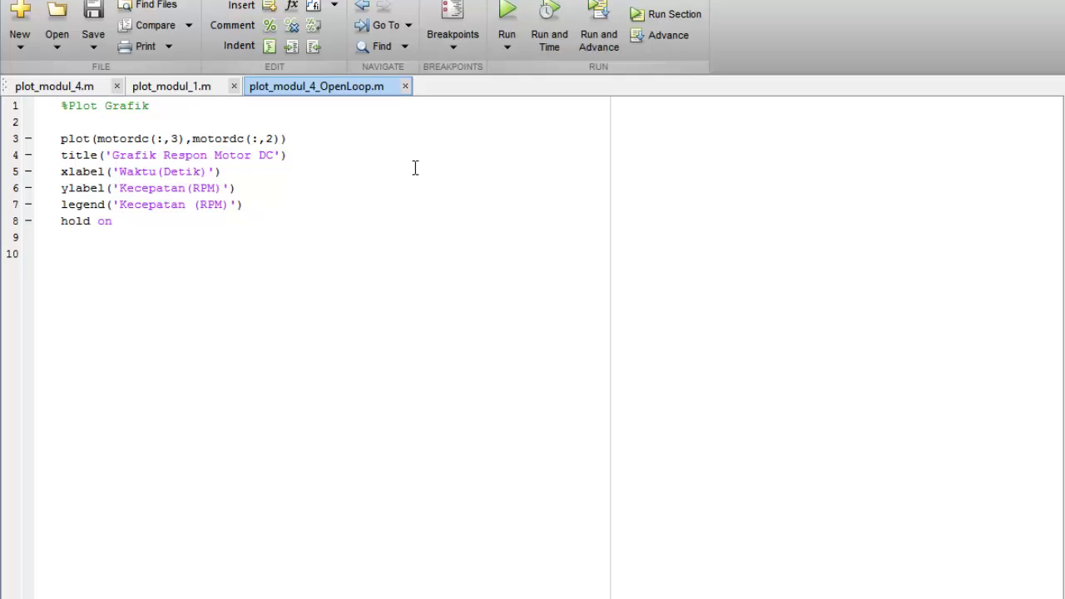
left_click(508, 16)
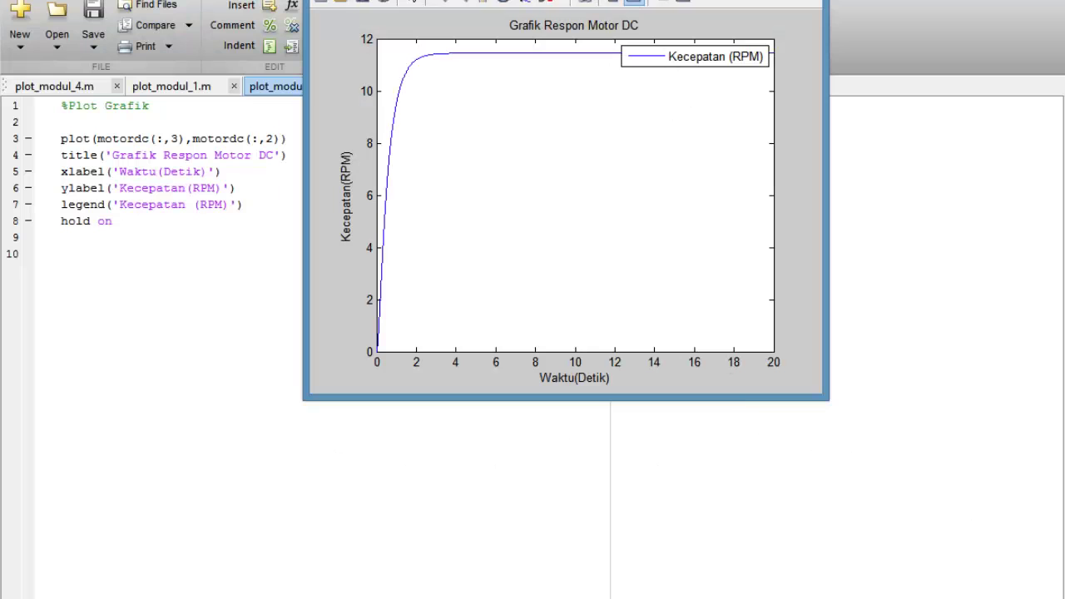
Reposition and enlarge the Figure 1 window showing the motor response plot
left_click_drag(638, 0, 507, 35)
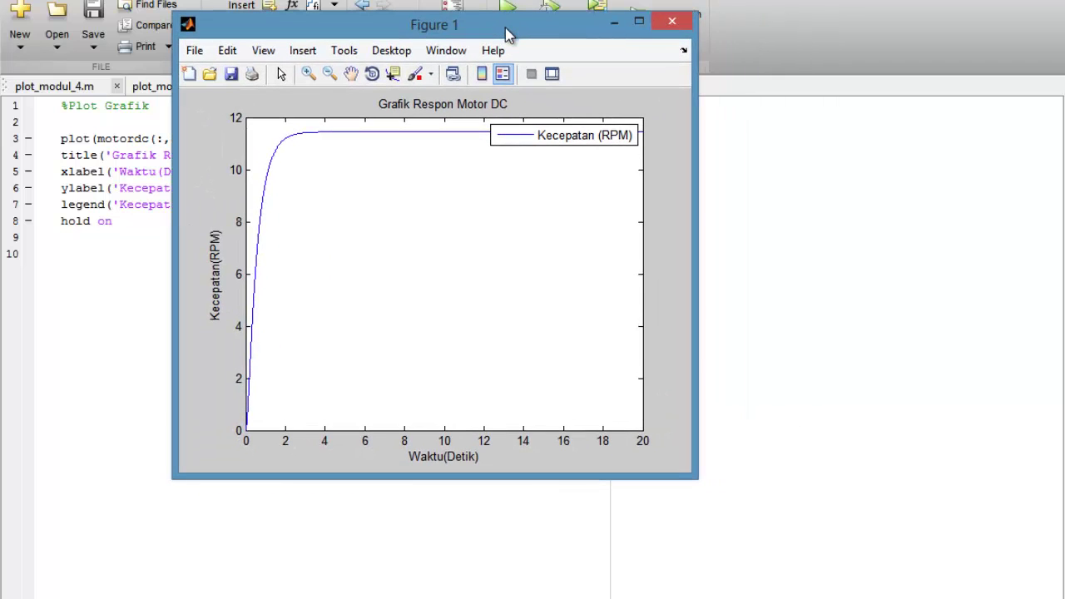
left_click_drag(700, 476, 1064, 598)
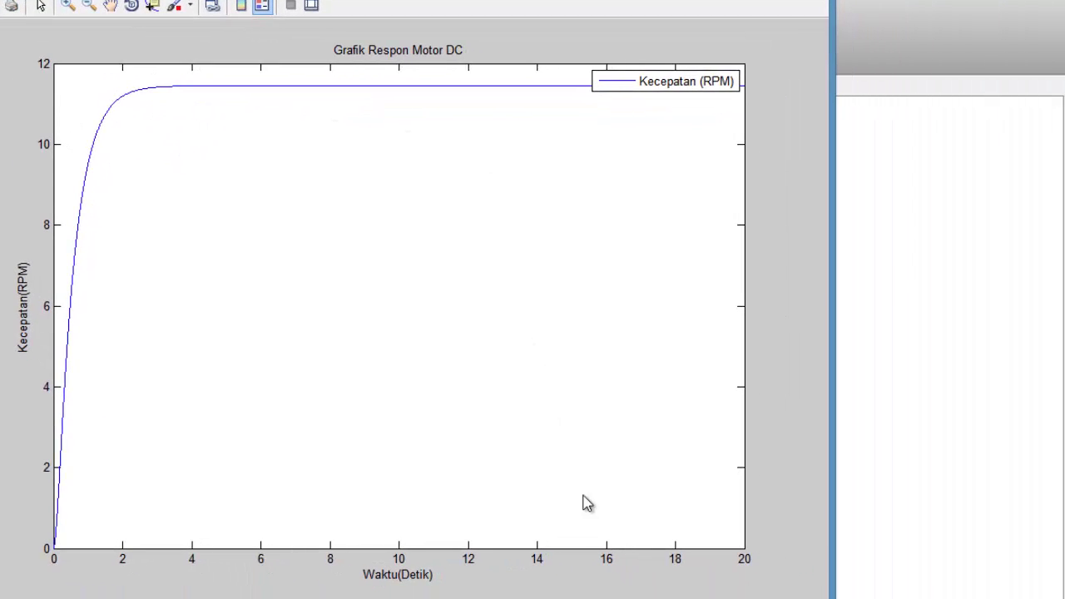
left_click_drag(832, 598, 1064, 598)
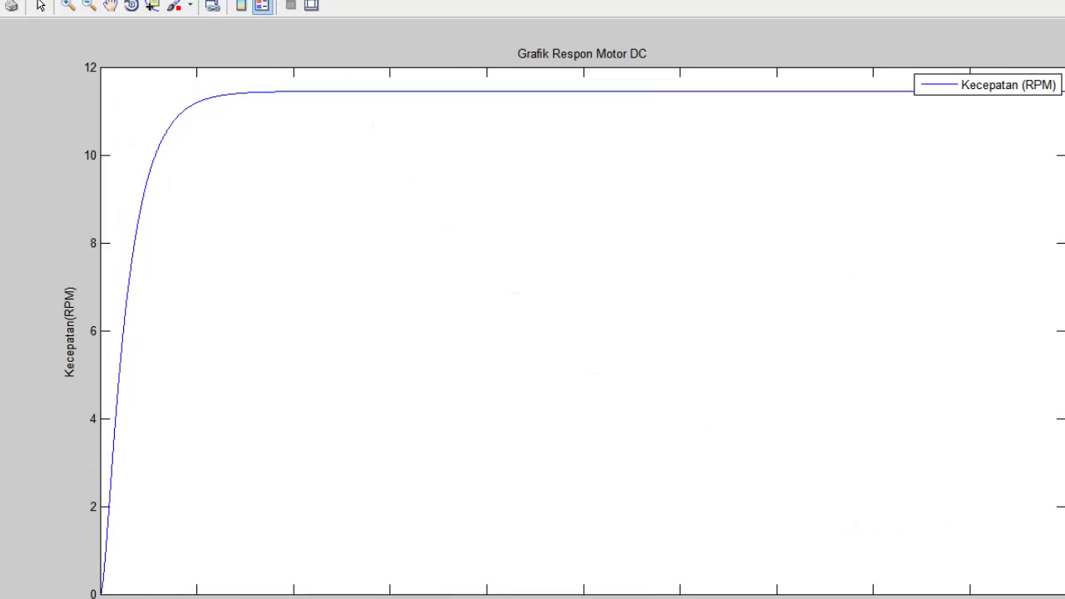
Set the figure's background colour to white and turn on the X and Y grid lines of the axes
left_click(105, 10)
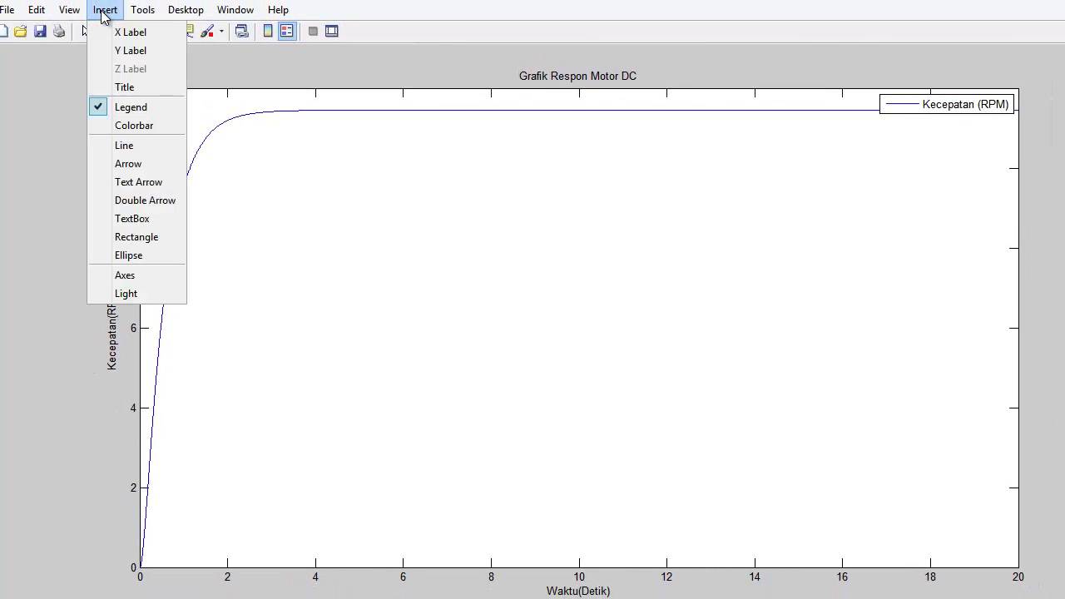
left_click(98, 10)
left_click(37, 10)
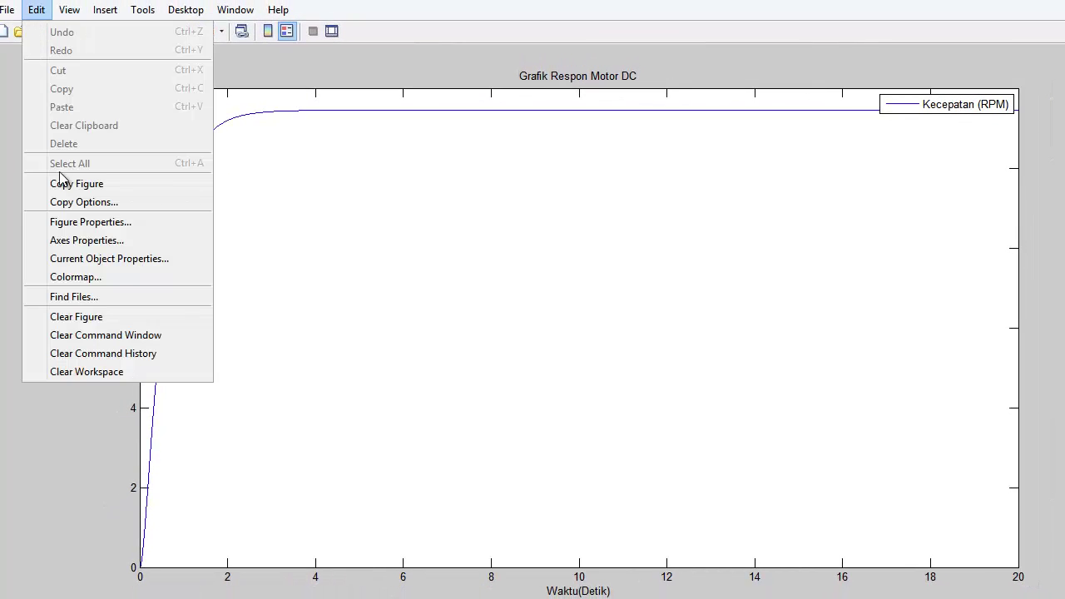
left_click(109, 241)
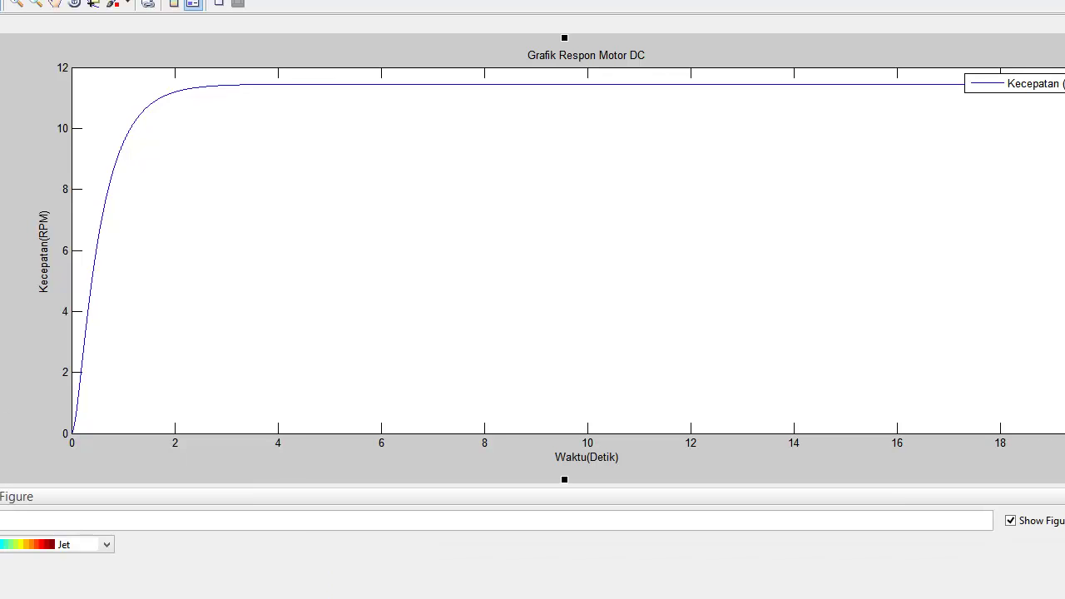
left_click(1, 582)
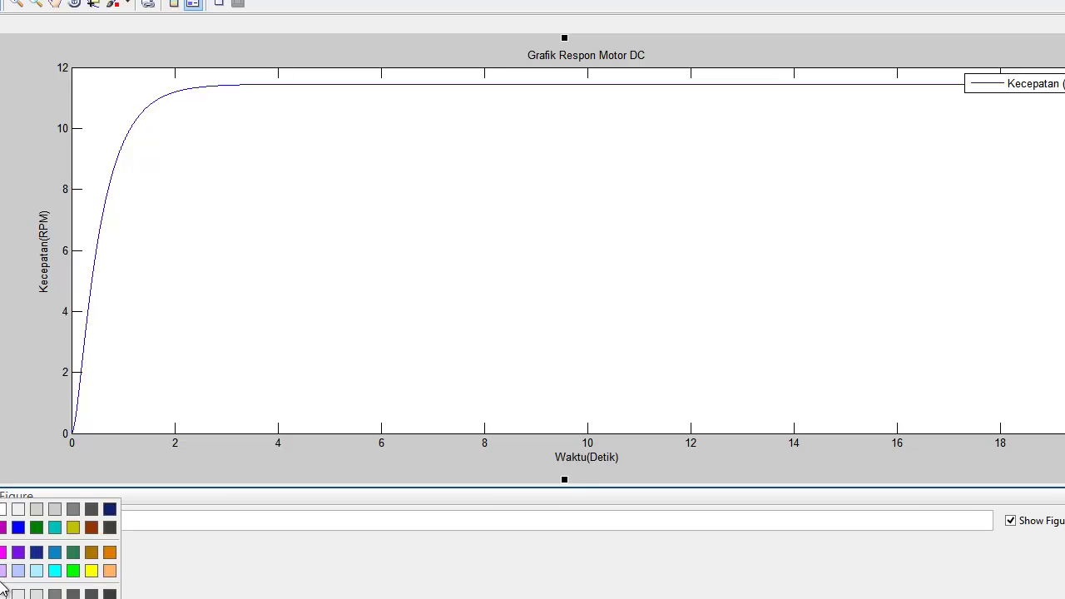
left_click(3, 511)
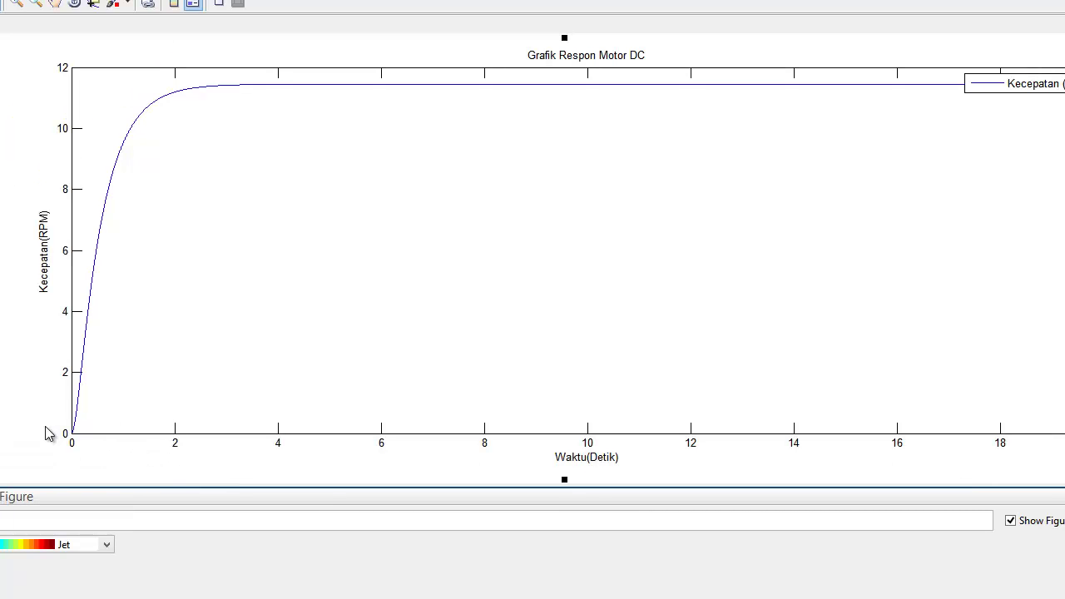
left_click(234, 347)
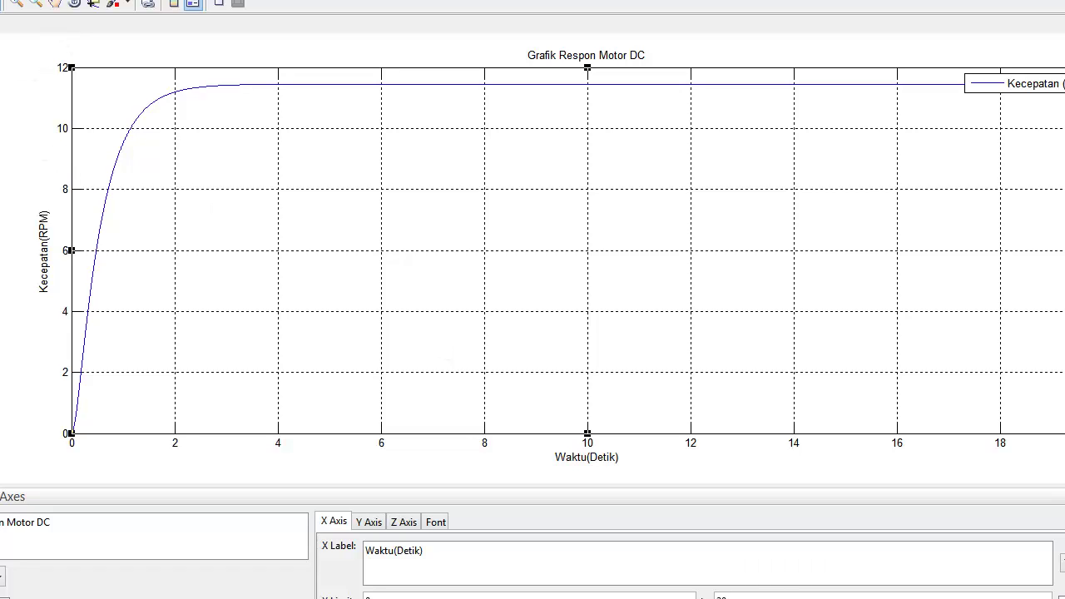
Draw a horizontal line at the curve's steady-state level from about 5 seconds back to the vertical axis
left_click(25, 0)
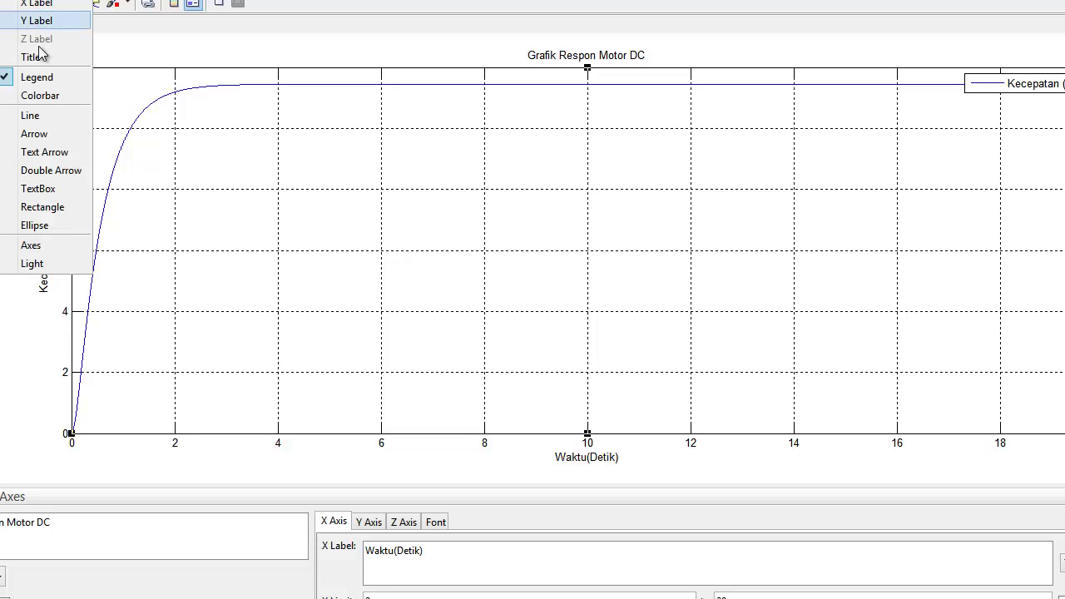
left_click(70, 117)
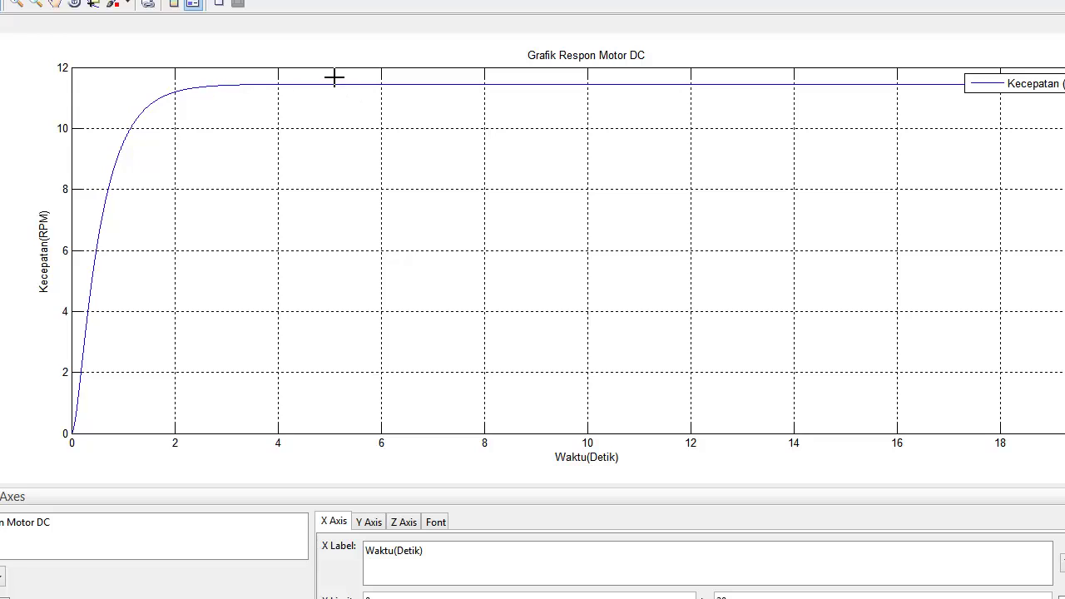
left_click_drag(331, 85, 73, 85)
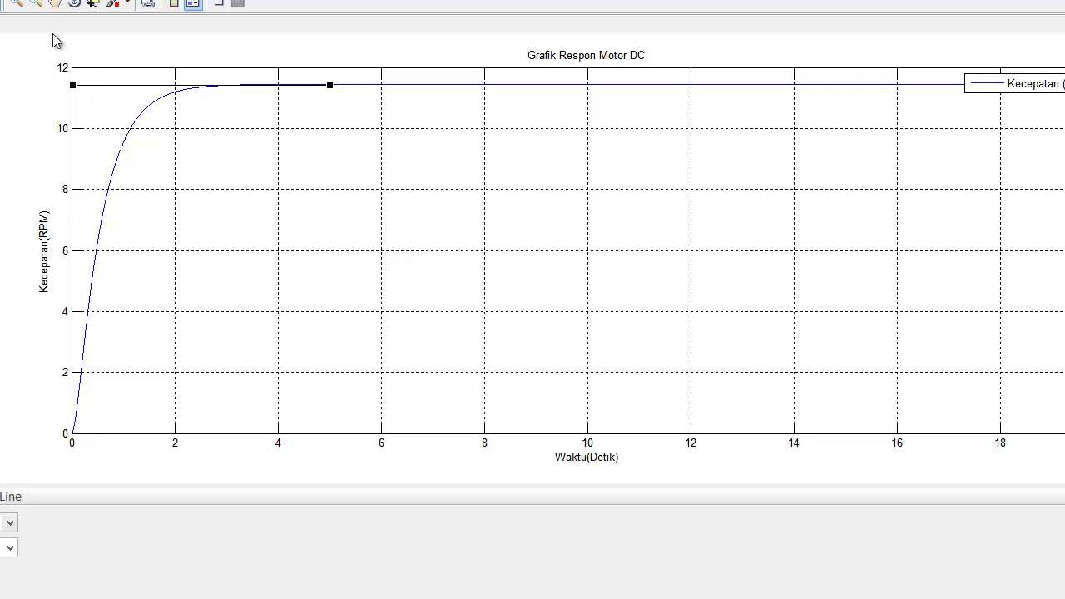
Zoom in closely on the start of the response curve at the origin to examine its initial rise
left_click(17, 5)
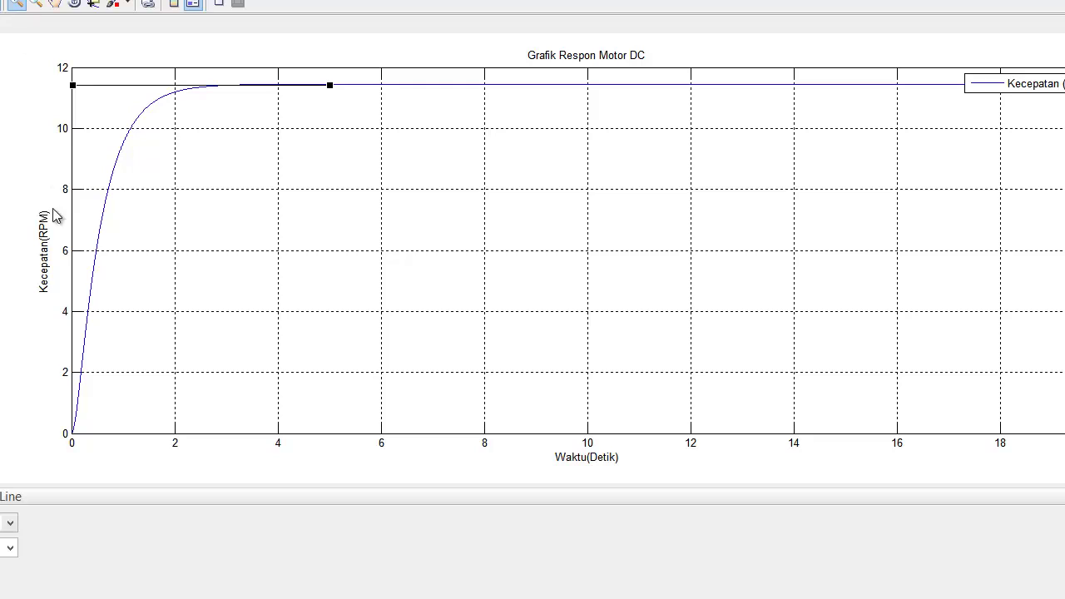
left_click(73, 432)
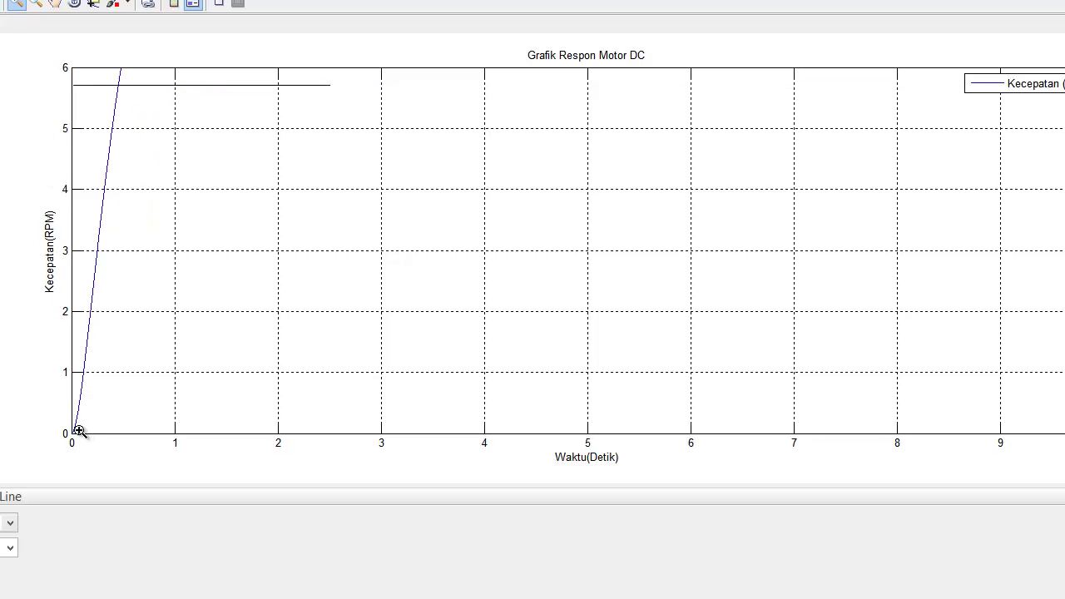
left_click(75, 431)
double_click(75, 431)
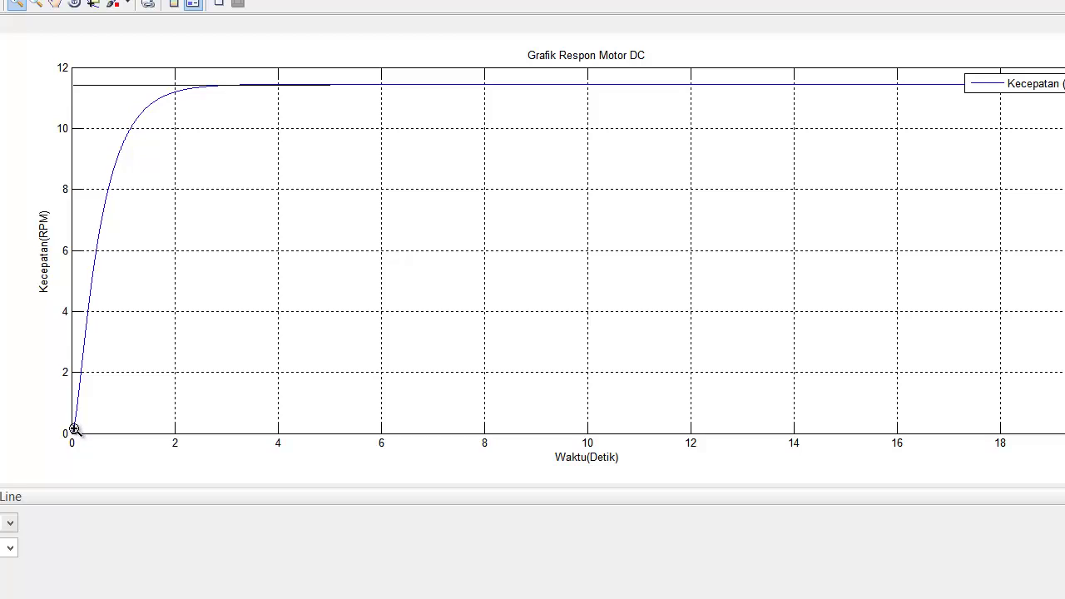
left_click(74, 430)
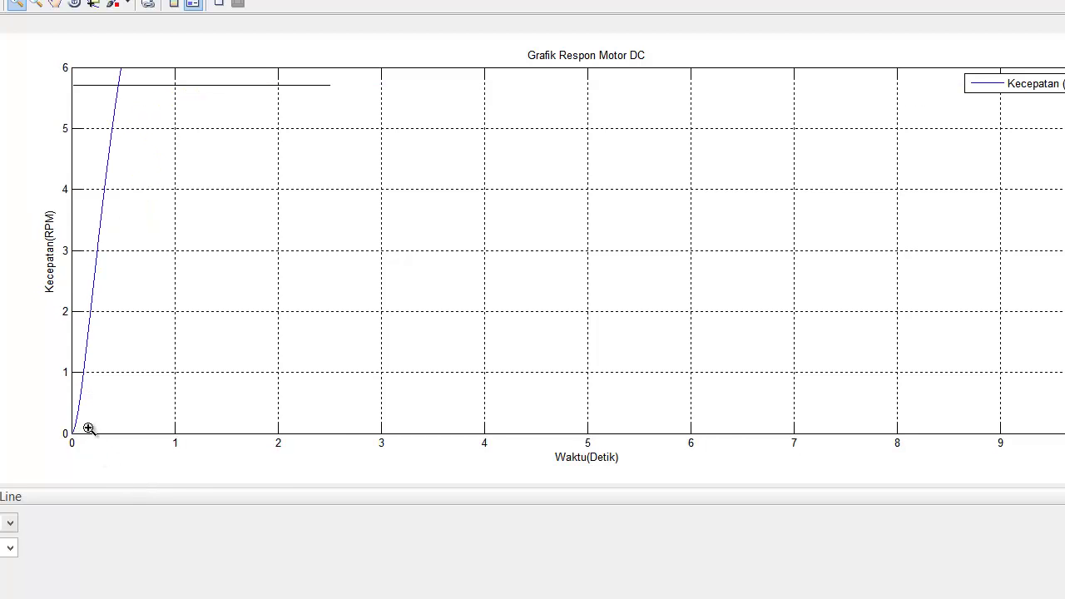
scroll(87, 429, "up", 7)
left_click(88, 429)
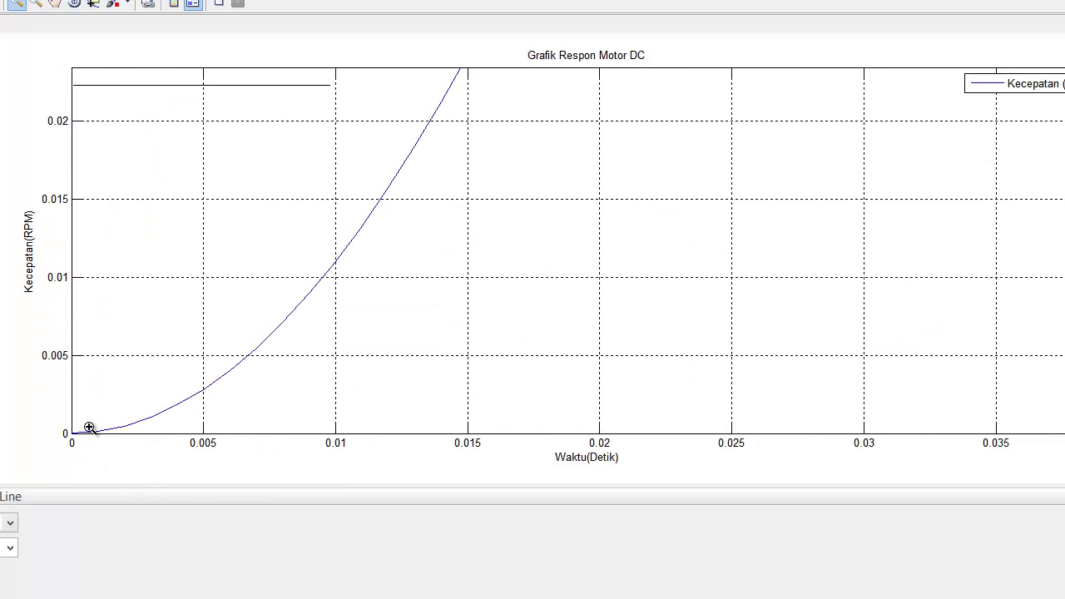
left_click(84, 431)
left_click(80, 431)
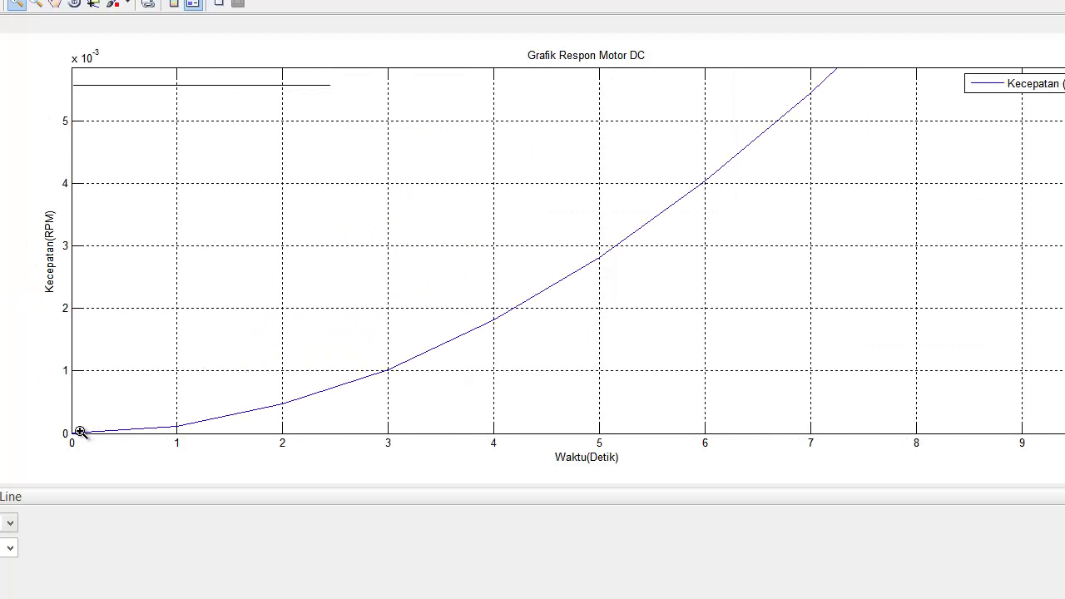
left_click(80, 432)
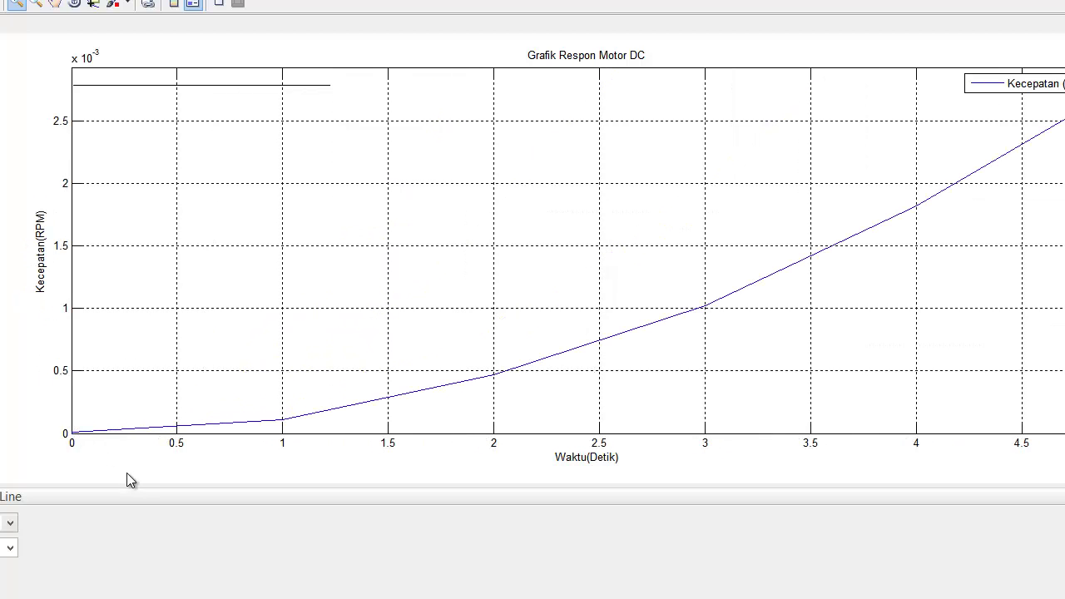
left_click(83, 431, "shift")
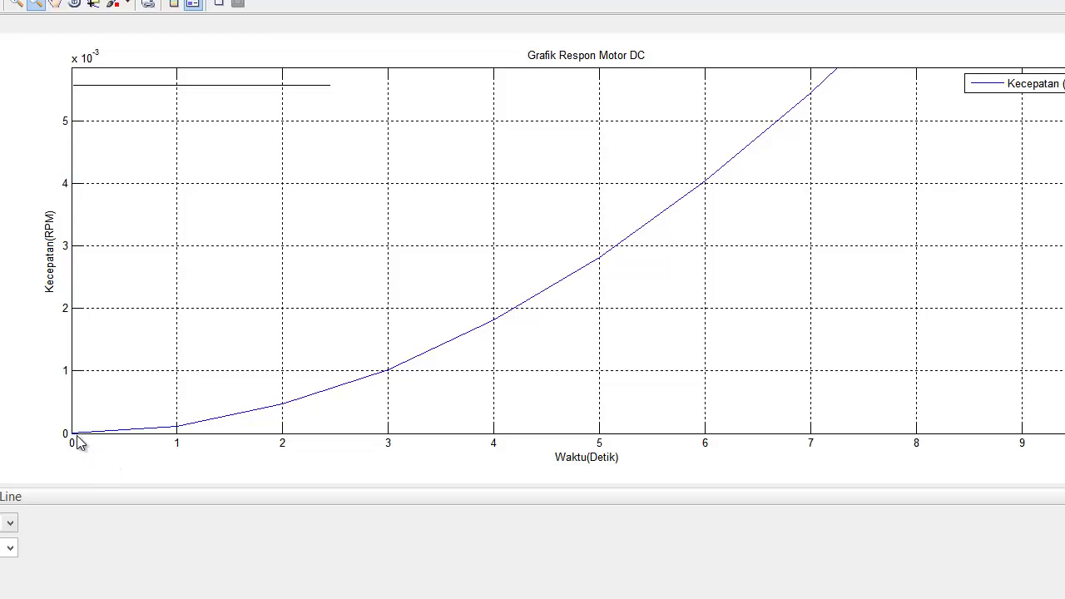
Add a data tip at the start of the response curve, set its selection style to Mouse Position, and shift it slightly forward along the curve
left_click(92, 5)
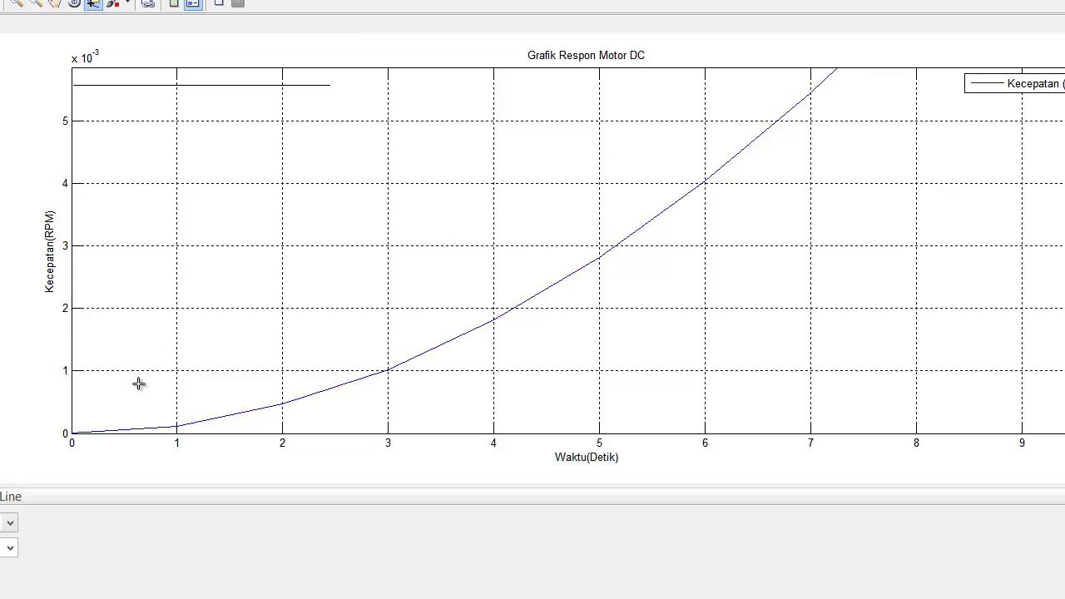
left_click(100, 430)
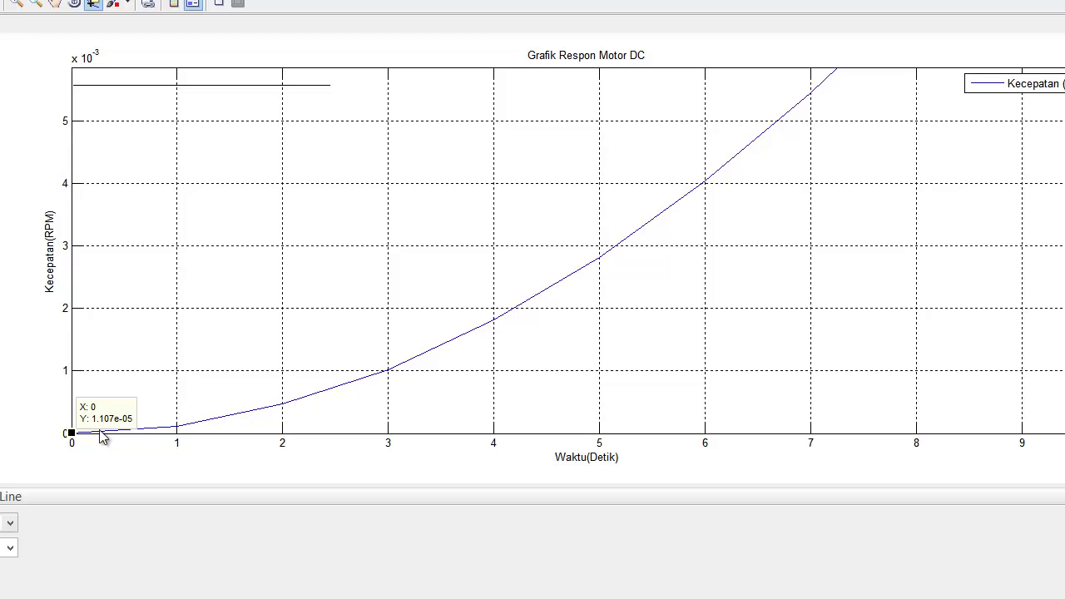
right_click(100, 430)
mouse_move(194, 461)
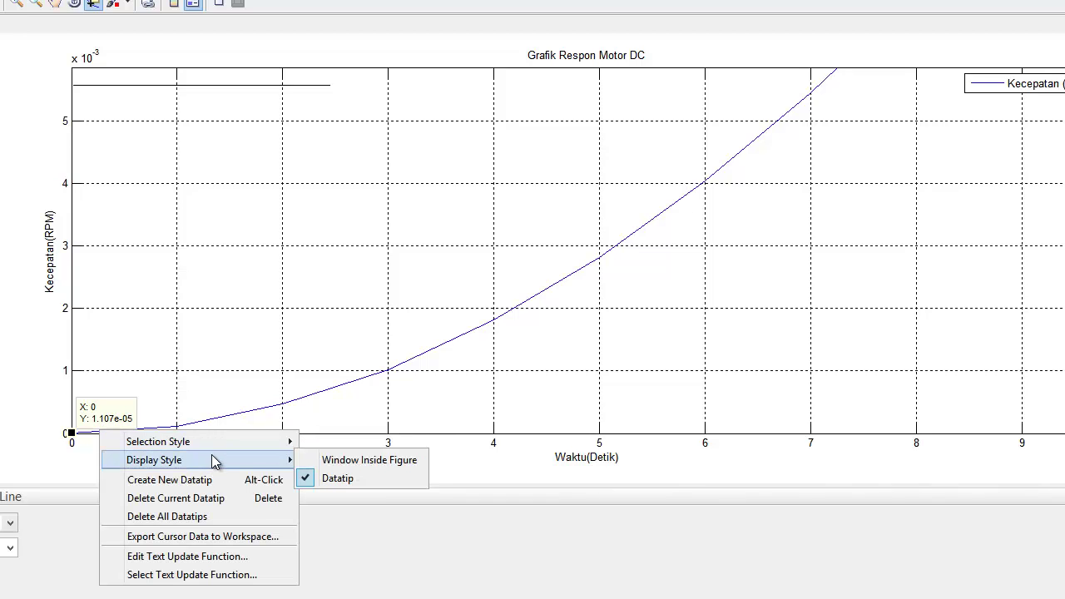
mouse_move(239, 444)
left_click(337, 447)
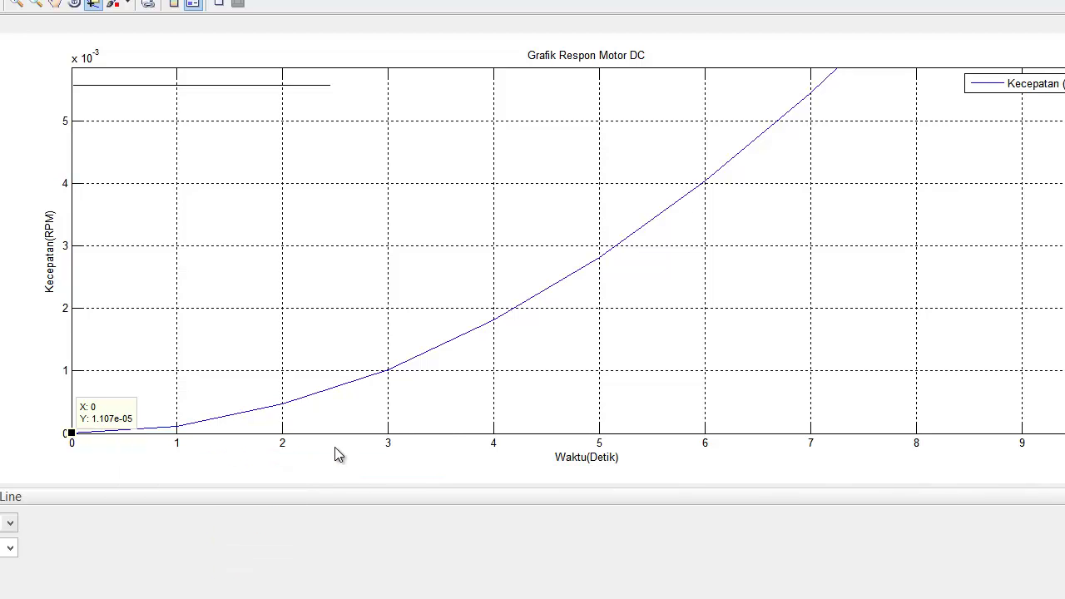
left_click_drag(75, 430, 73, 432)
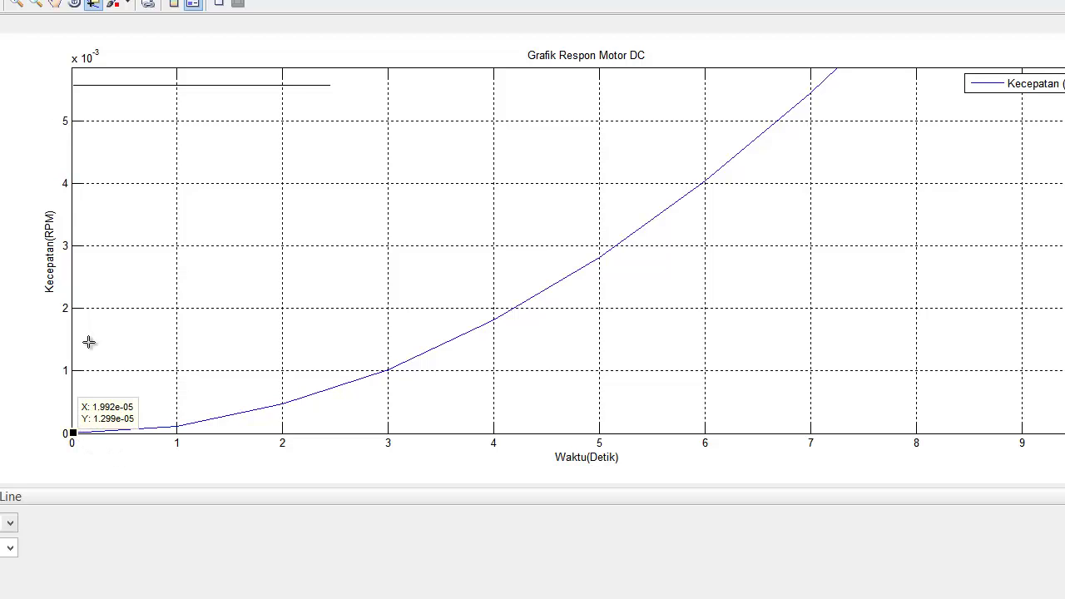
key("Right")
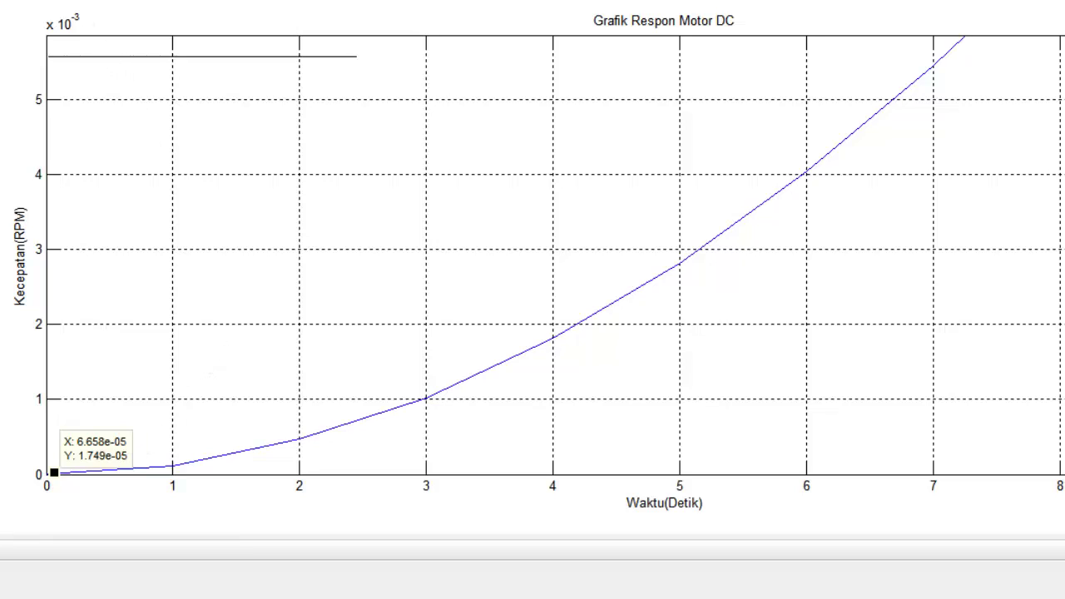
Draw a tangent line from the origin along the response's steepest rise to just above 12 RPM at about 1 second
left_click(209, 207)
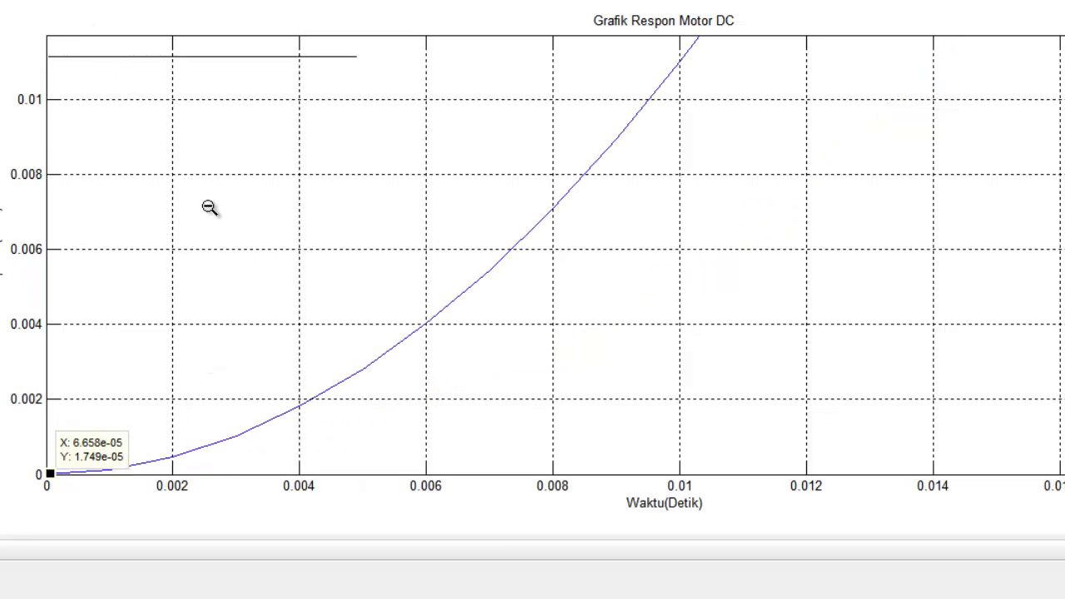
left_click(208, 207)
left_click(208, 207)
left_click(209, 207)
left_click(209, 208)
left_click(209, 207)
left_click(209, 207)
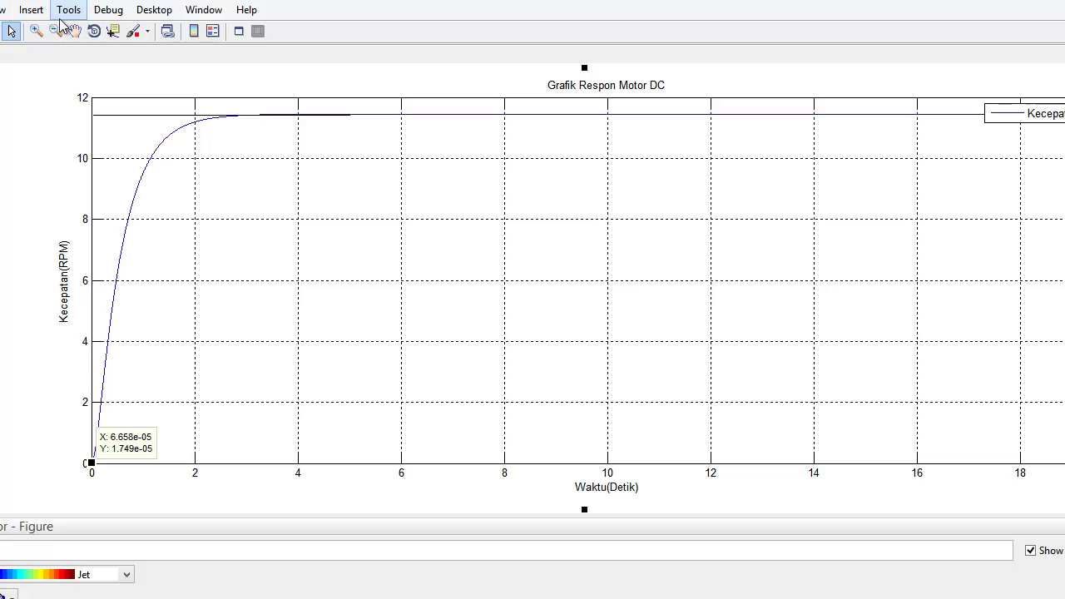
left_click(35, 11)
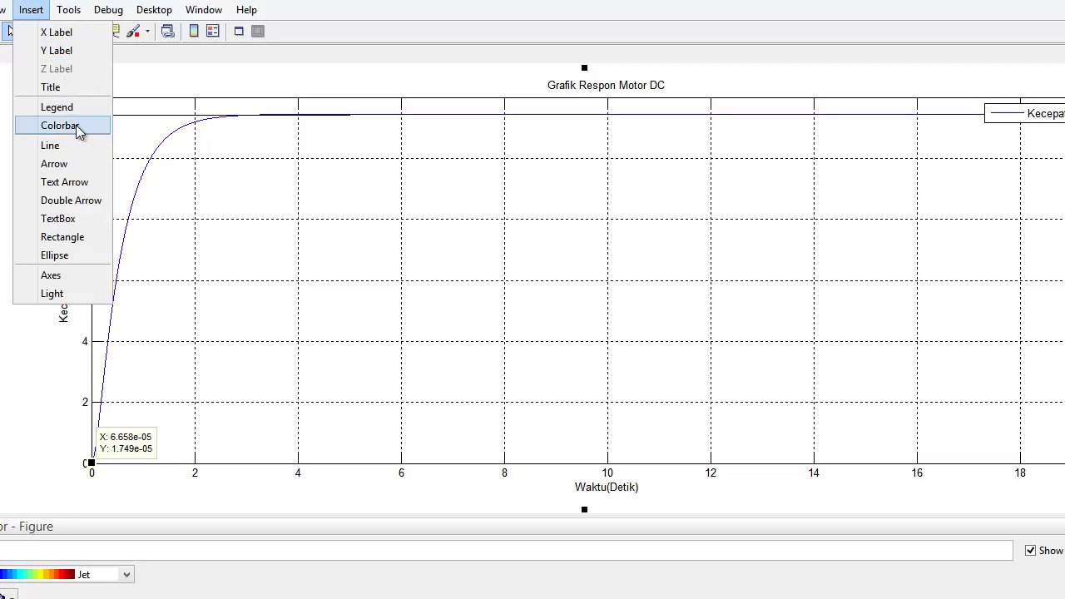
left_click(73, 147)
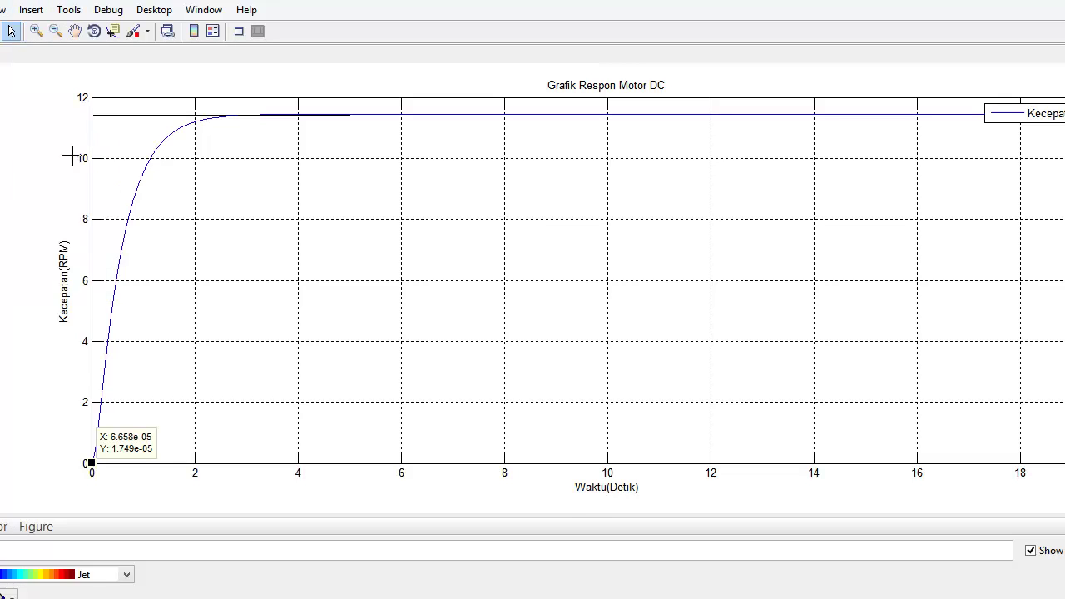
mouse_move(90, 463)
left_mouse_down()
mouse_move(135, 261)
mouse_move(144, 84)
left_mouse_up()
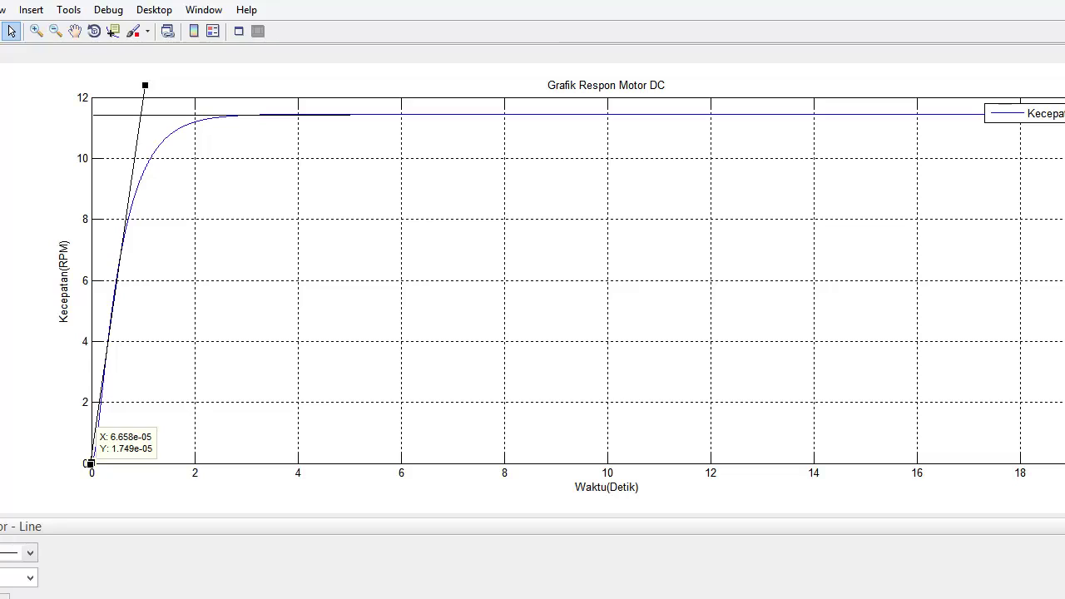
Draw a vertical line from the intersection of the tangent and the steady-state line down to the time axis
left_click(31, 10)
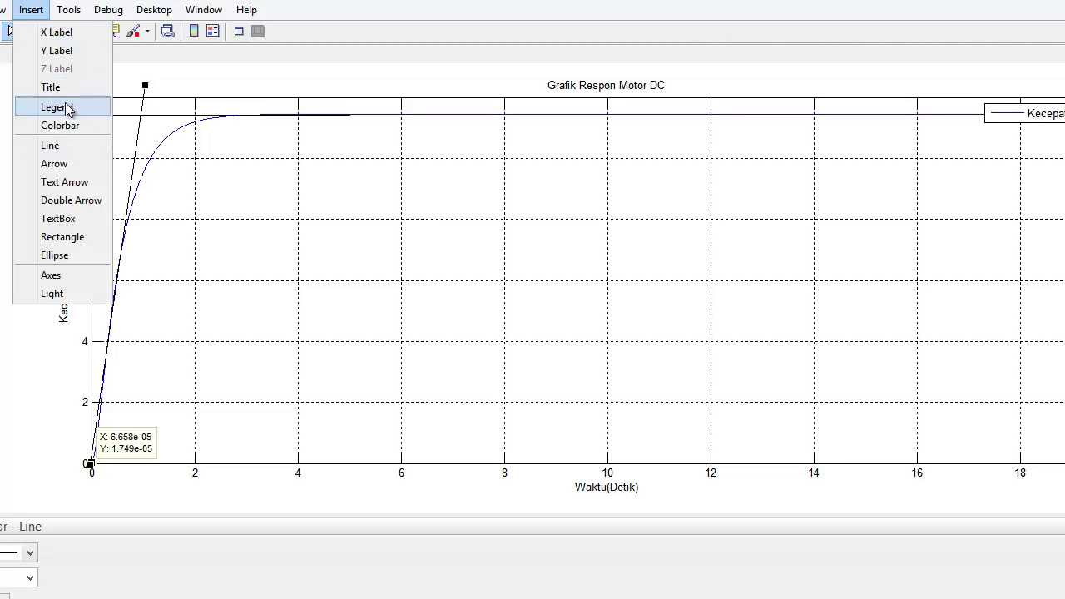
left_click(66, 146)
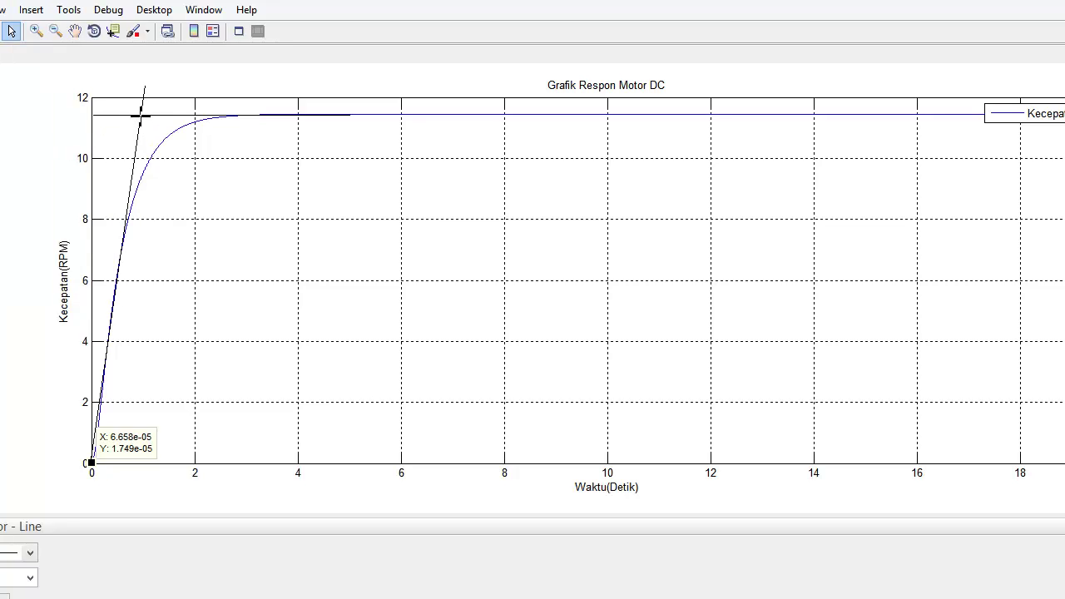
mouse_move(140, 115)
left_mouse_down()
mouse_move(138, 460)
mouse_move(126, 476)
mouse_move(141, 461)
left_mouse_up()
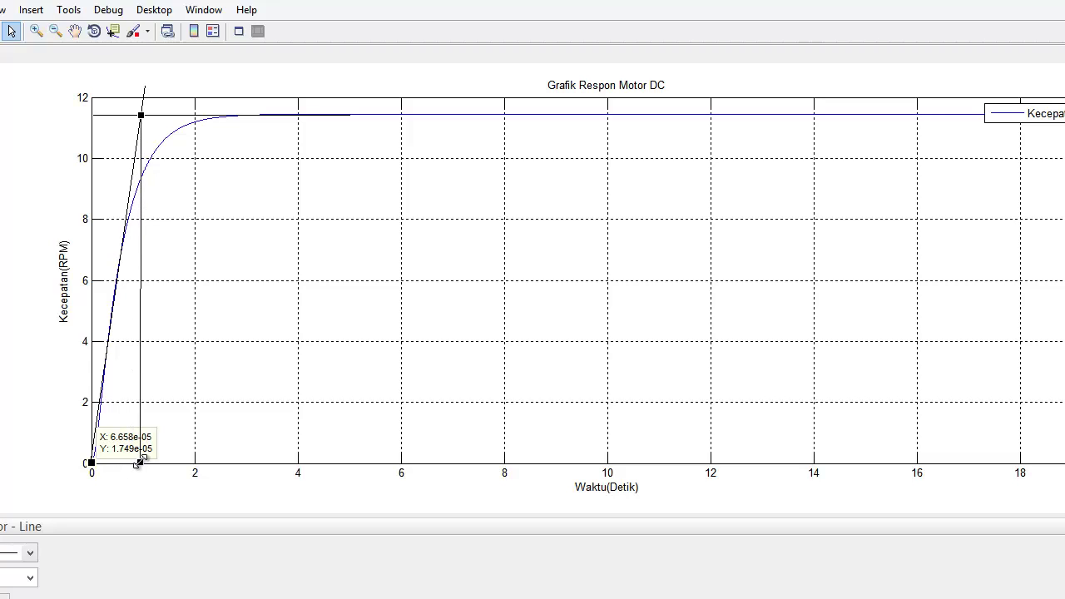
Position a data tip on the response curve where the vertical line crosses it to read that point
left_click(112, 32)
left_click(147, 170)
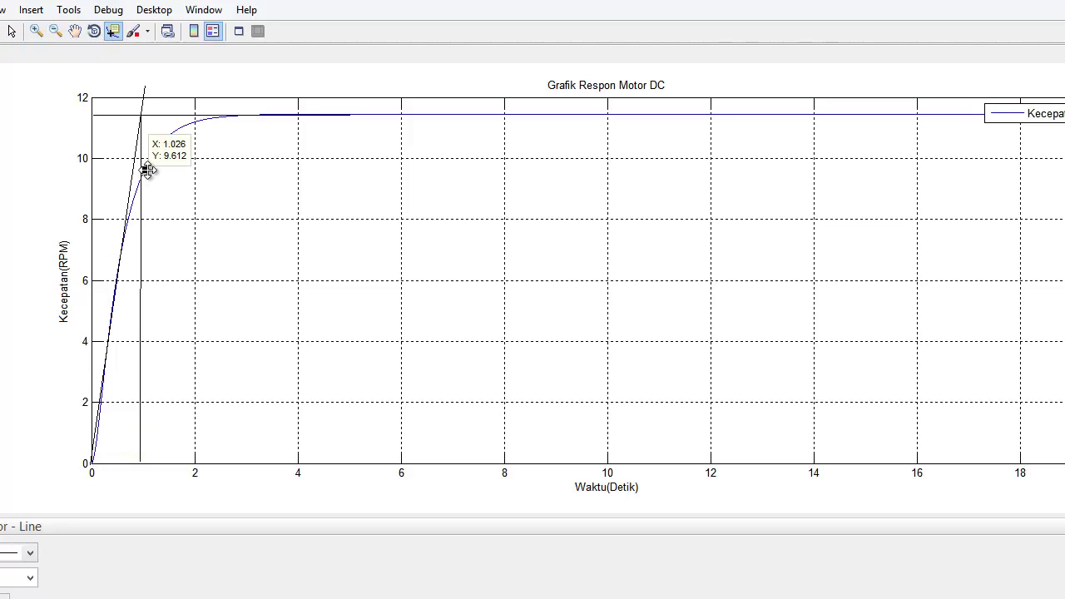
left_click_drag(147, 171, 142, 178)
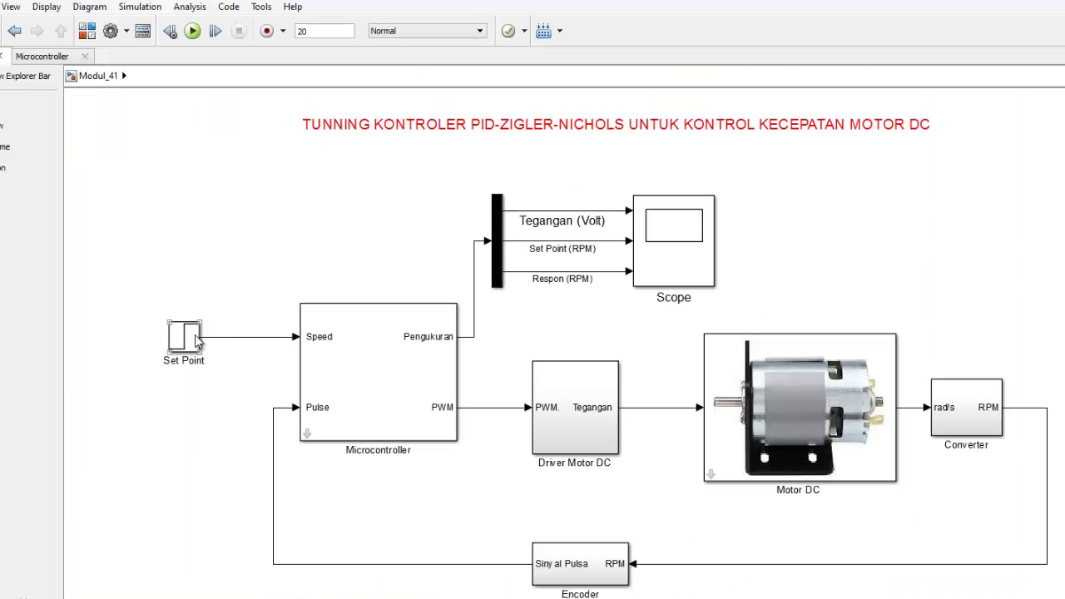
In the Modul_41 Simulink model, set the Microcontroller block's proportional constant (Kp) to 1 and run the simulation
left_click(350, 345)
double_click(359, 393)
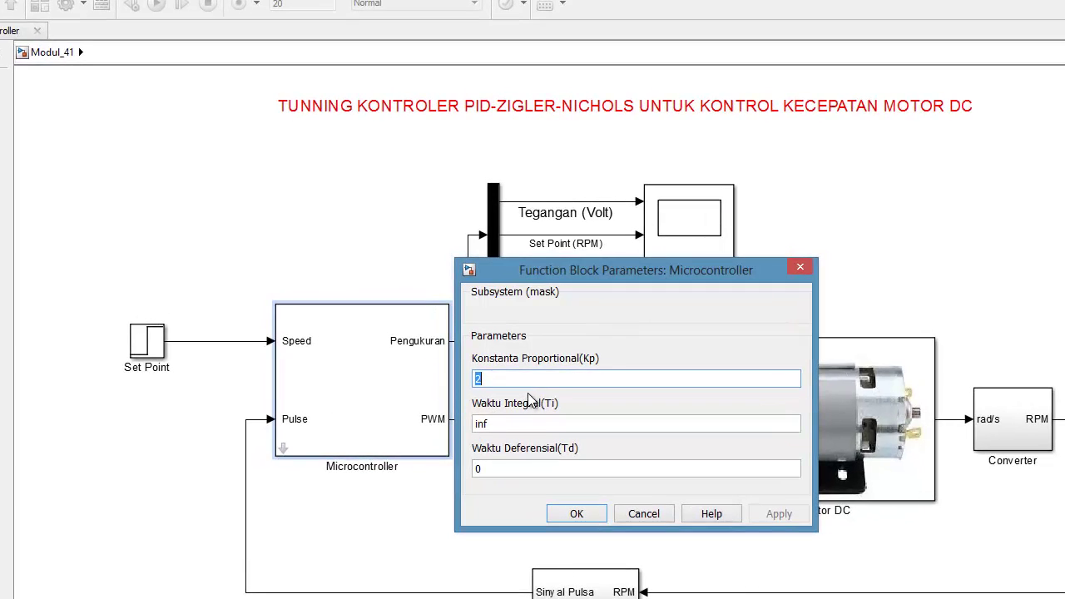
left_click(582, 373)
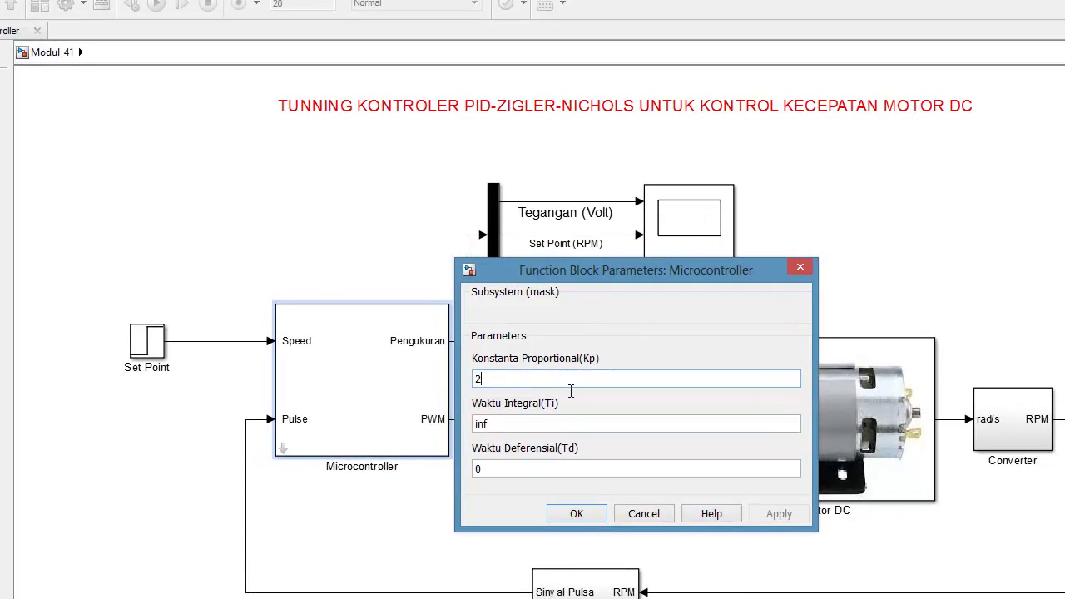
double_click(559, 425)
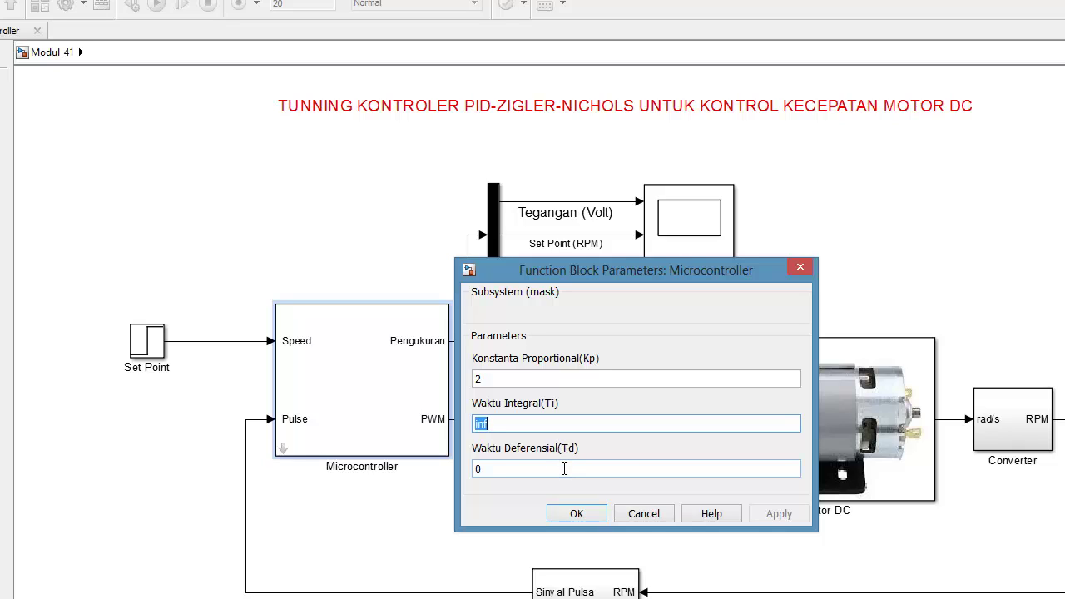
double_click(564, 468)
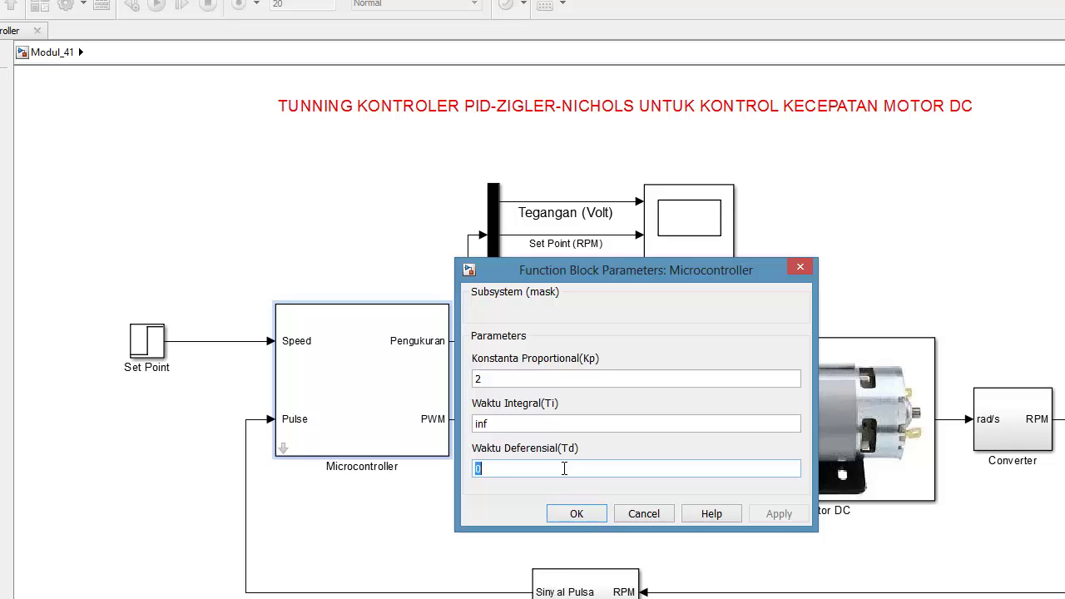
double_click(499, 379)
type("1")
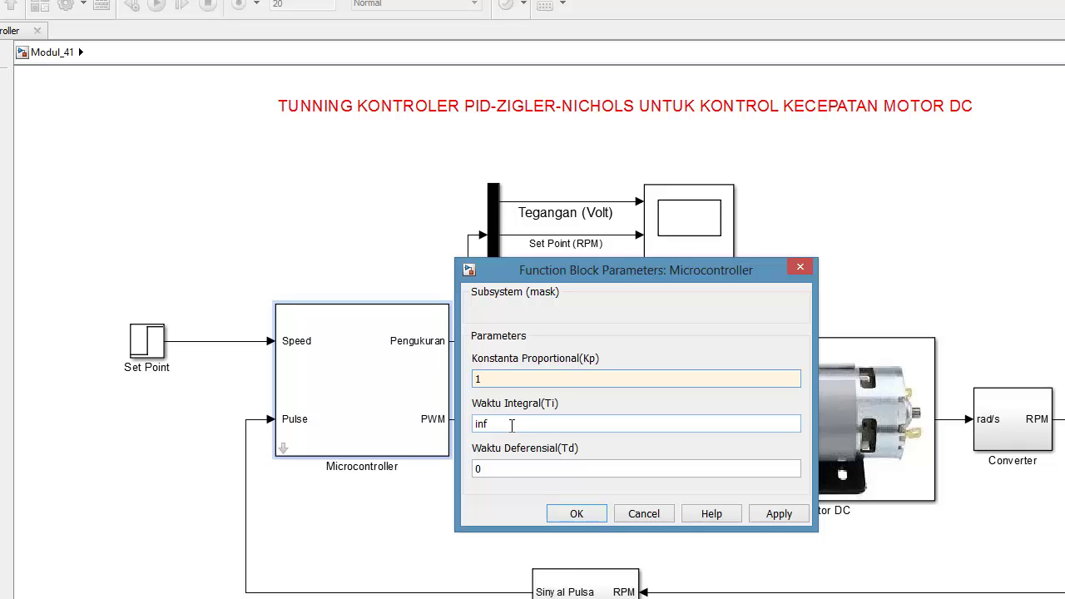
double_click(513, 424)
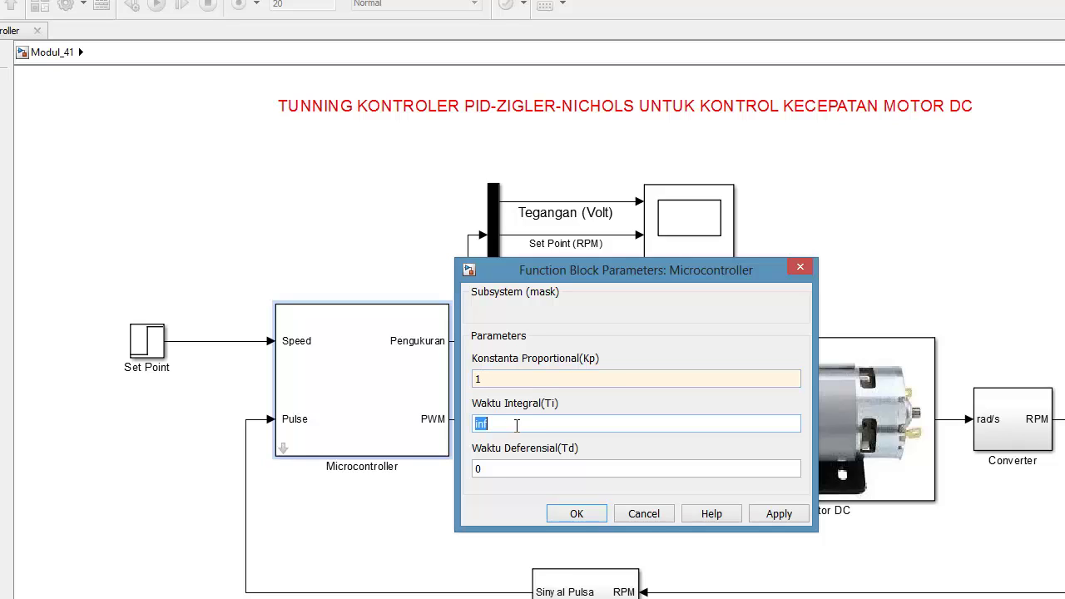
left_click(523, 468)
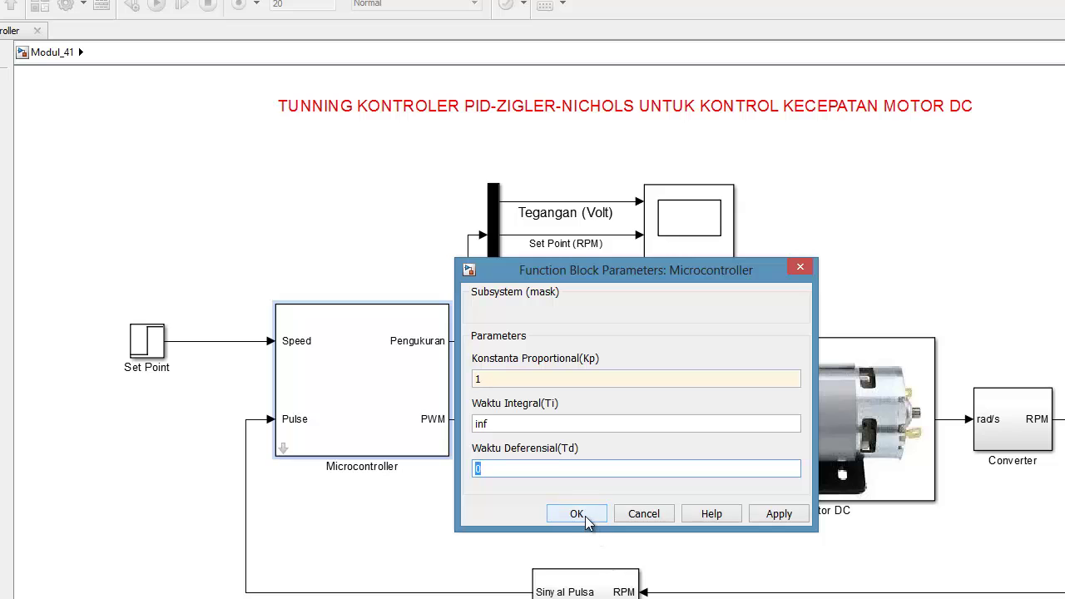
left_click(585, 516)
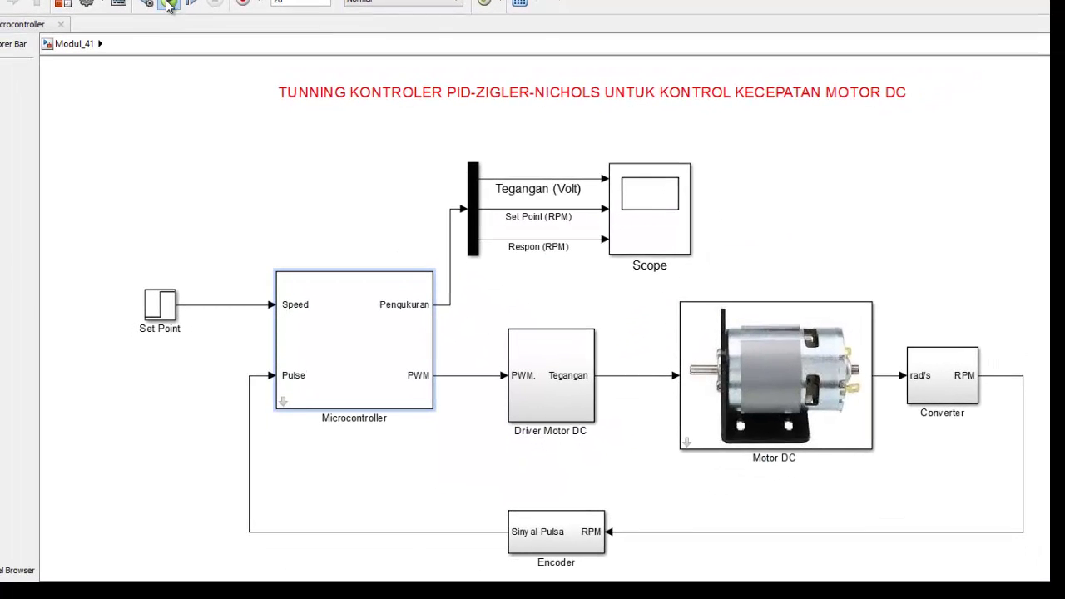
left_click(169, 4)
Check the Set Point block's step parameters and view the simulation signals in the Scope
double_click(176, 317)
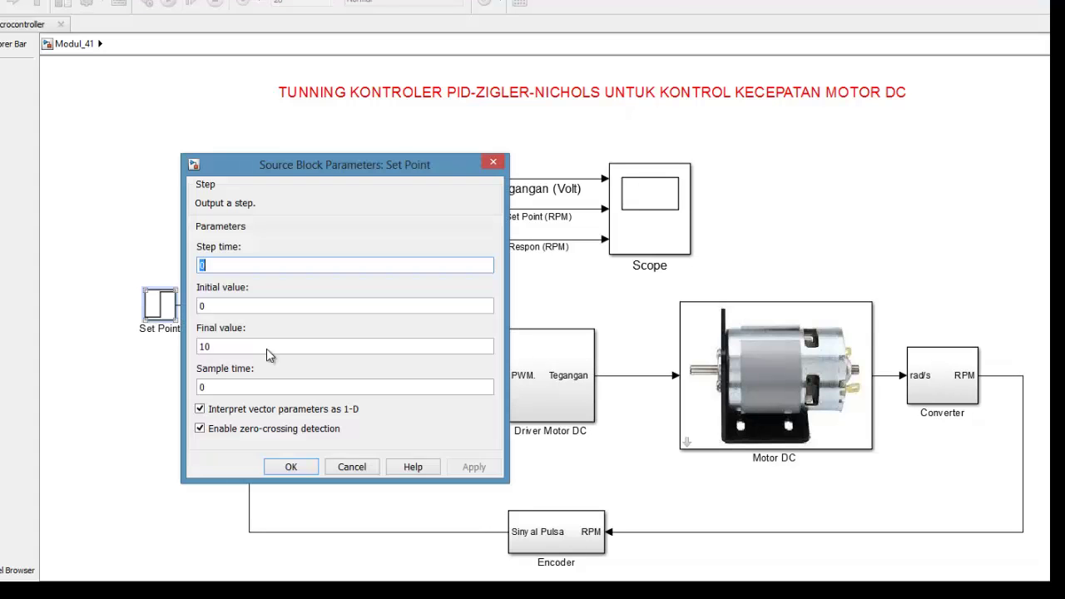
left_click(291, 468)
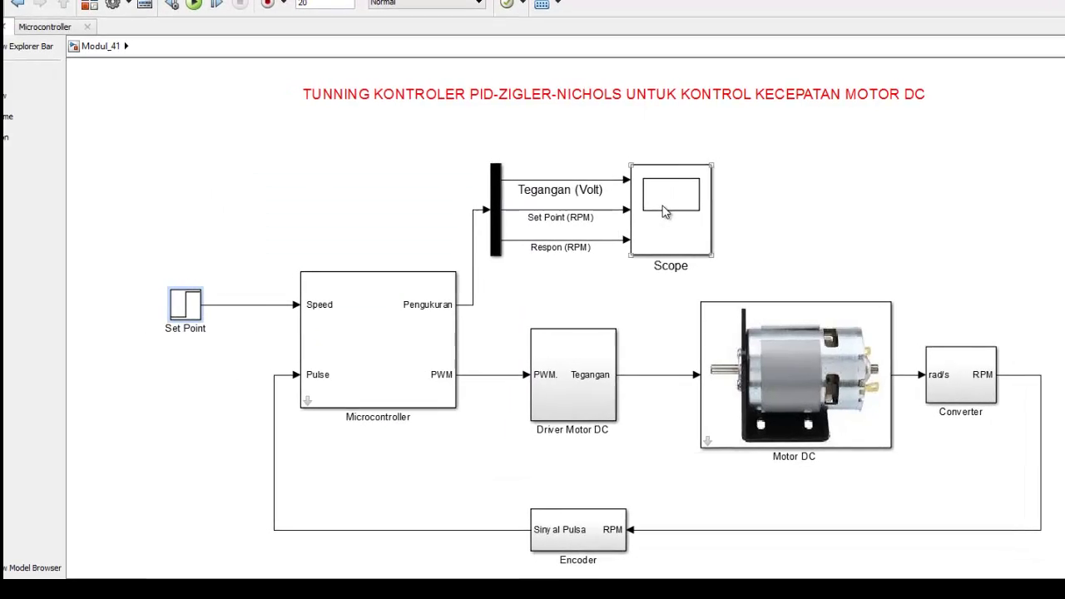
double_click(649, 208)
left_click(87, 2)
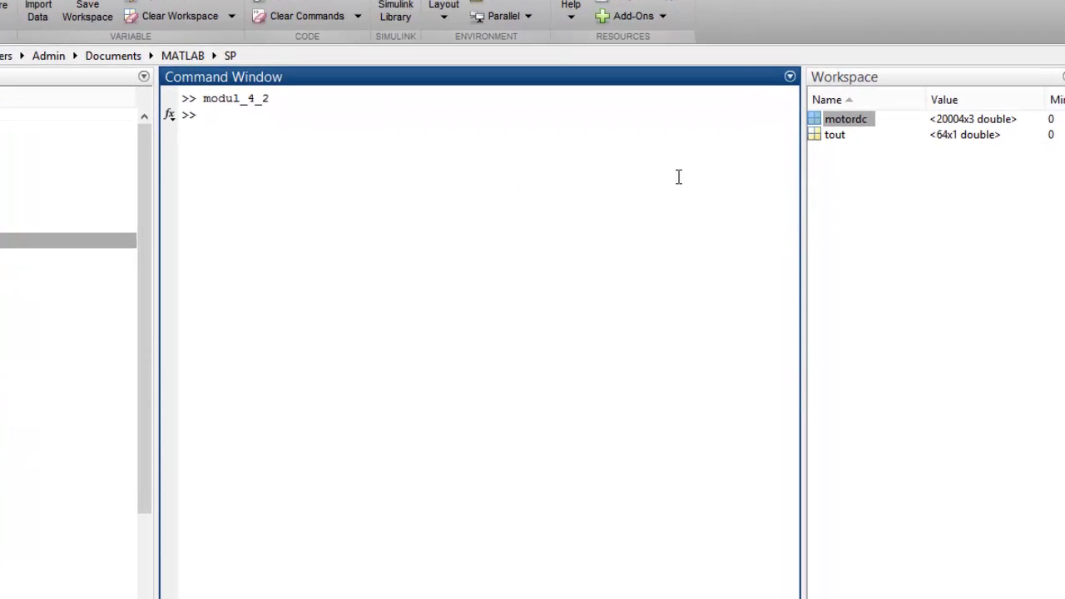
Inspect the motordc variable's data in MATLAB and run the modul_4_2.m script to plot its first two columns against time
double_click(845, 125)
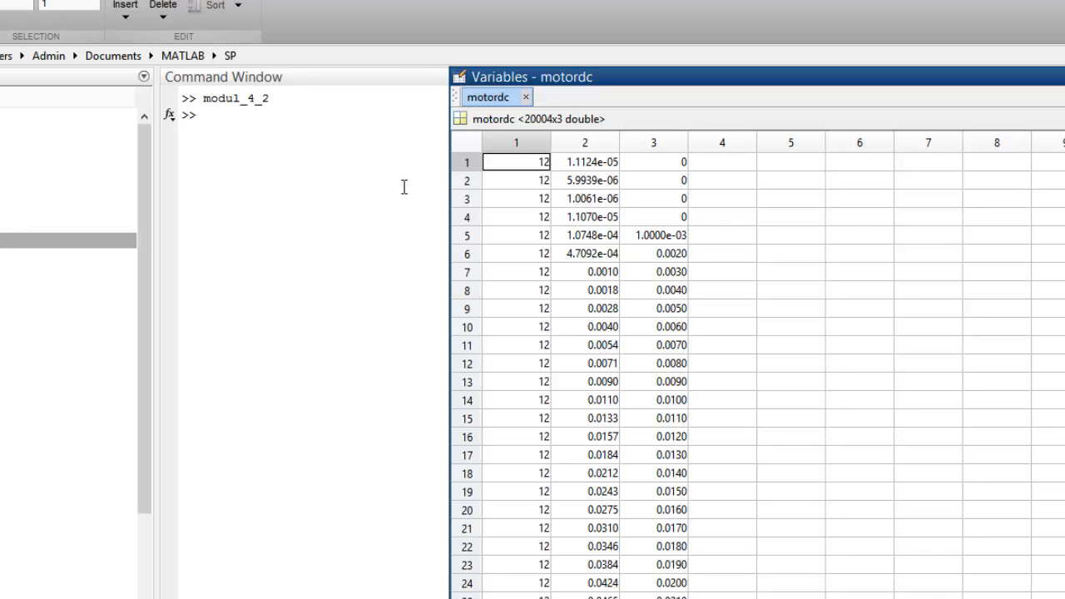
left_click(318, 172)
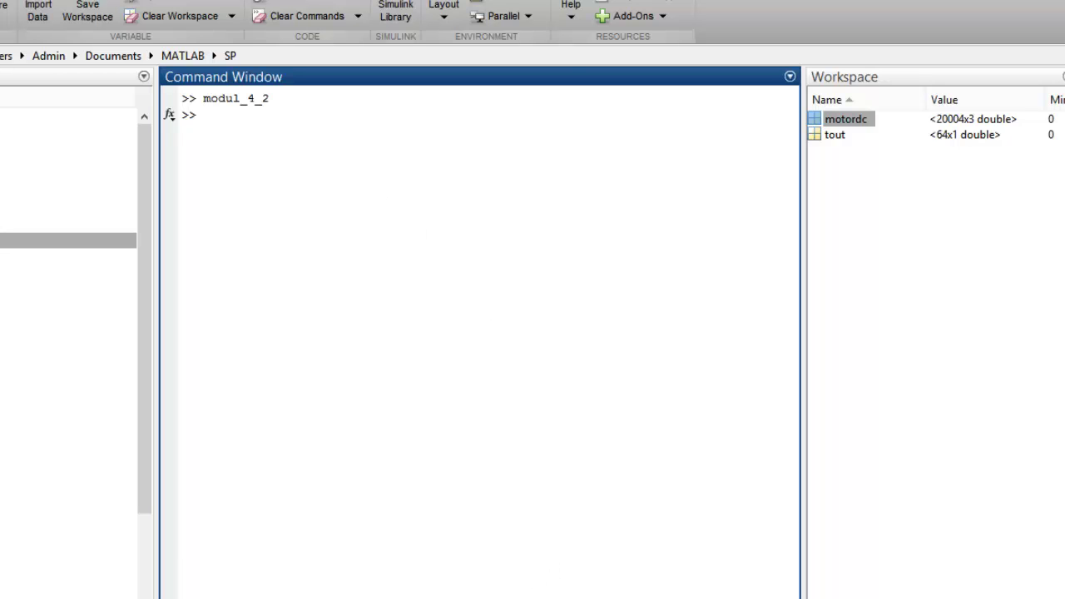
left_click(763, 596)
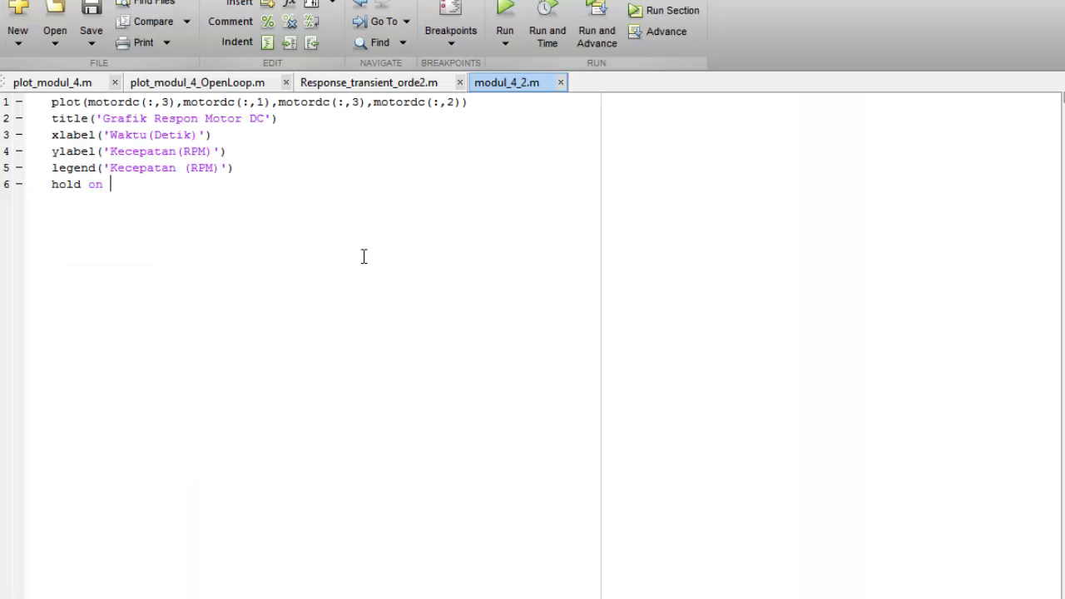
left_click(501, 13)
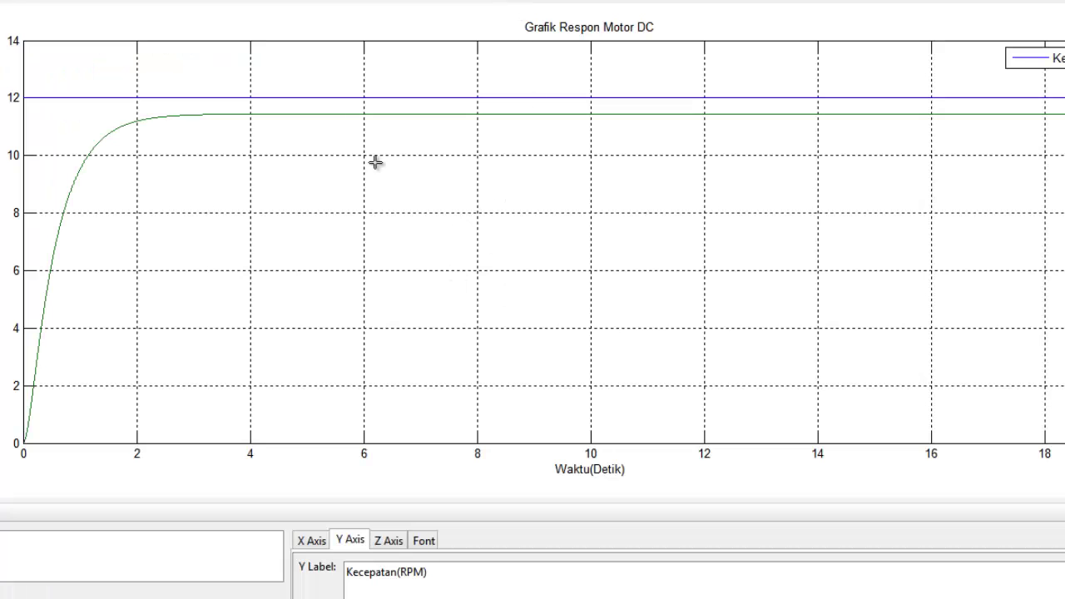
Read the steady-state response at about 4.48 seconds and the constant input line at about 4.23 seconds with data tips
left_click(277, 114)
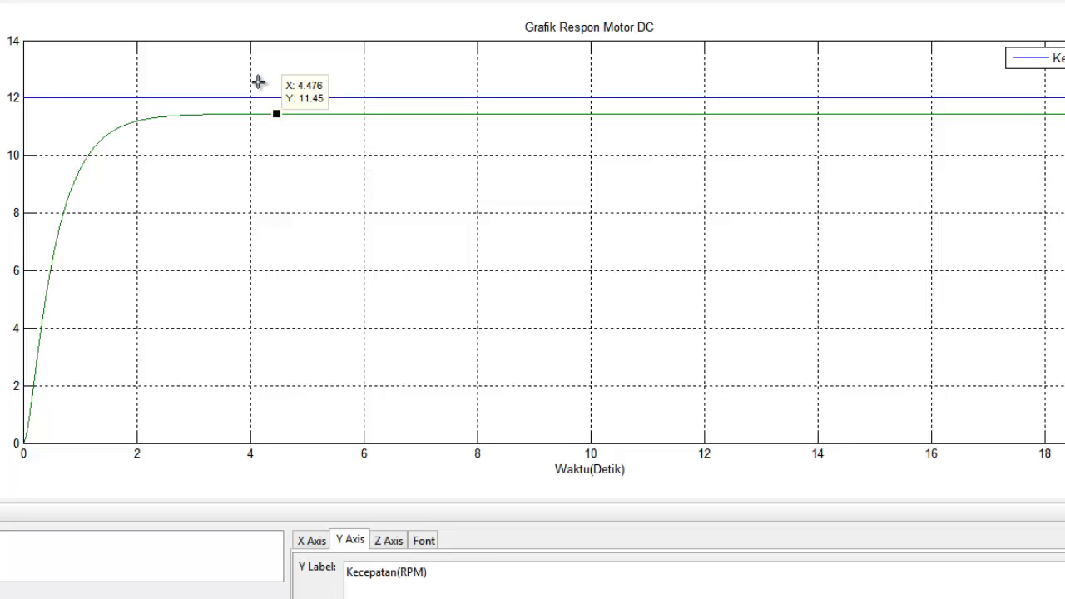
left_click(263, 98)
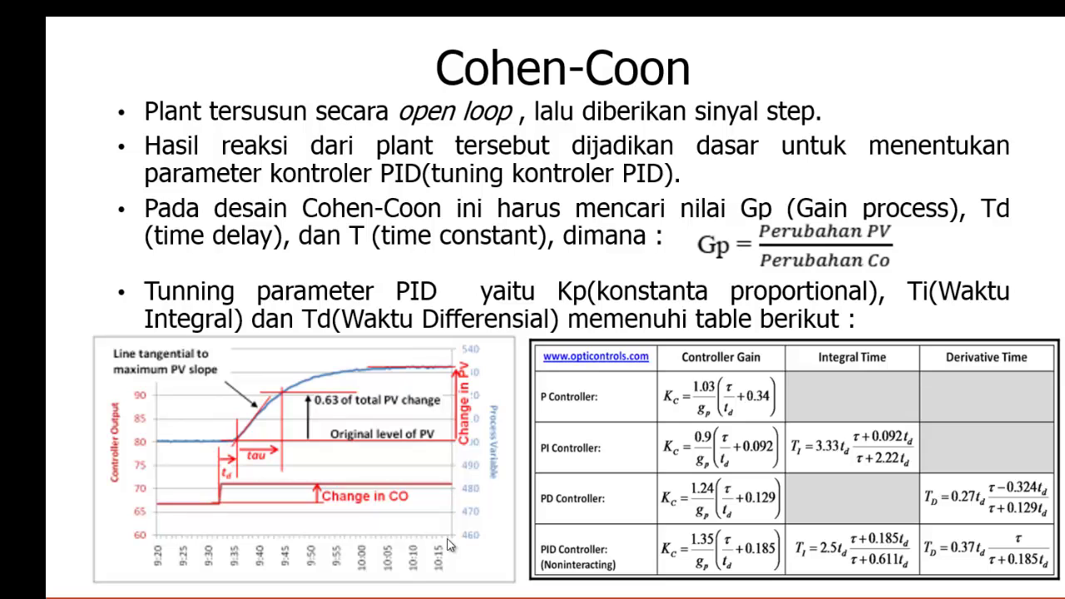
Return to the MATLAB response figure, zoom in on the origin, and read the response curve's starting point at time 0 with a data tip
key("alt+Tab")
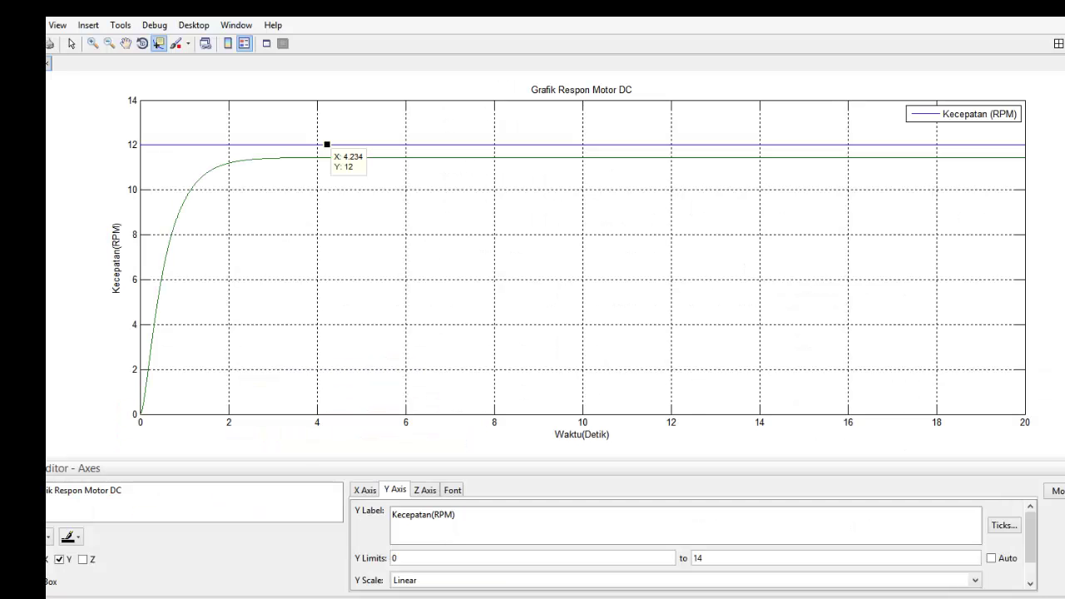
left_click(92, 43)
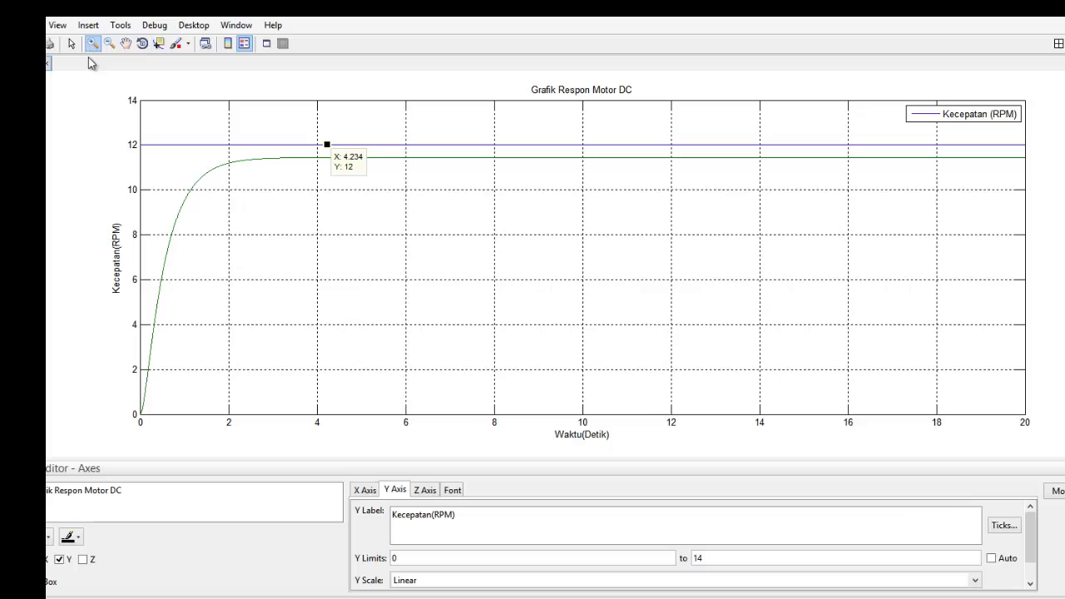
left_click(143, 412)
double_click(144, 412)
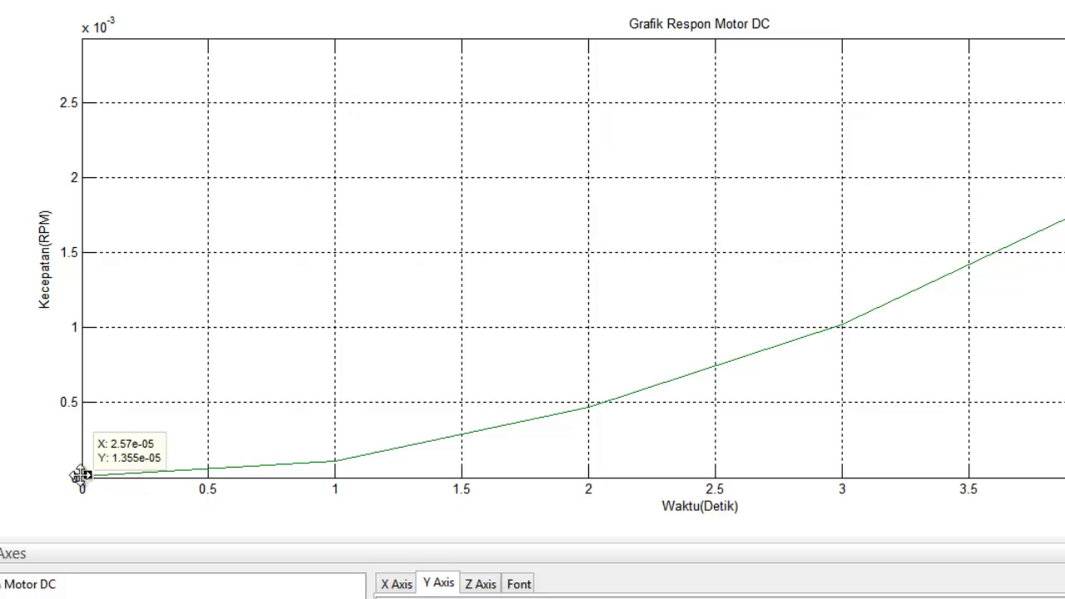
left_click_drag(86, 475, 63, 484)
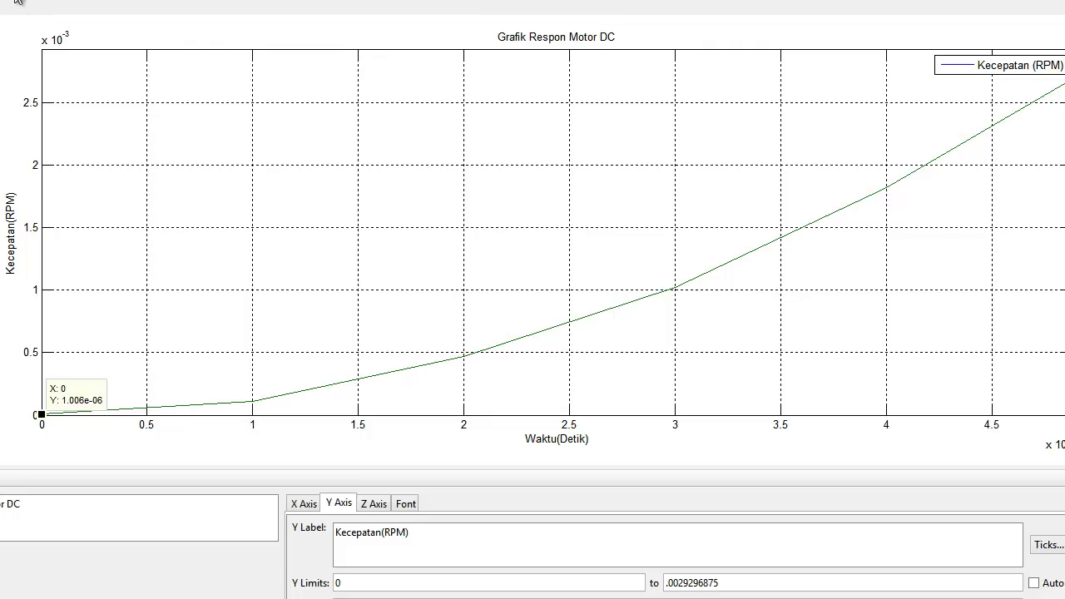
Restore the full plot range and inspect the response curve with a data tip, including its steady-state part at about 4.36 seconds
double_click(126, 265)
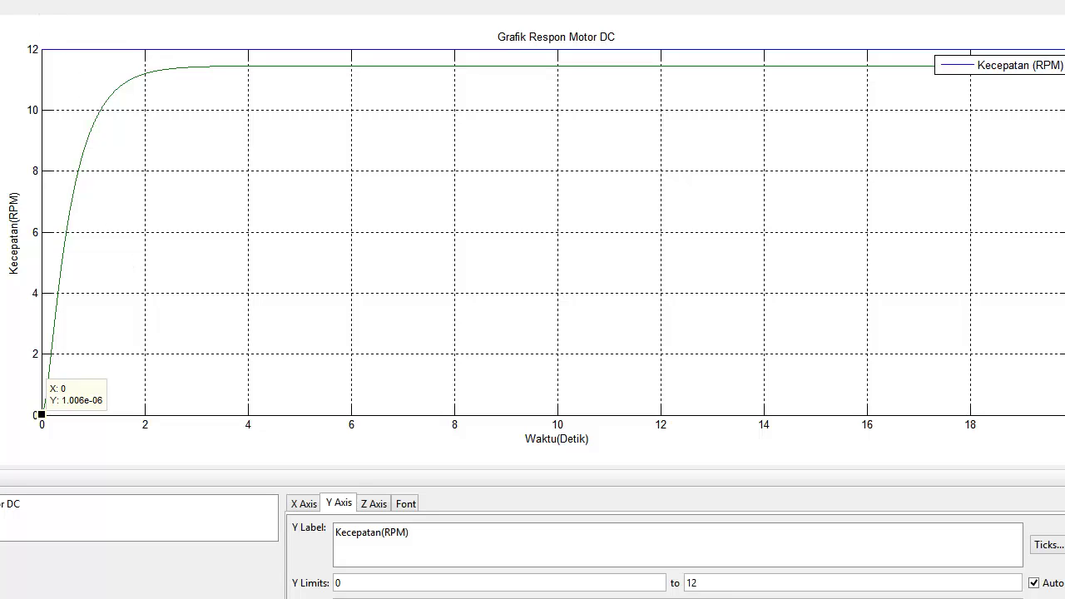
left_click(266, 65)
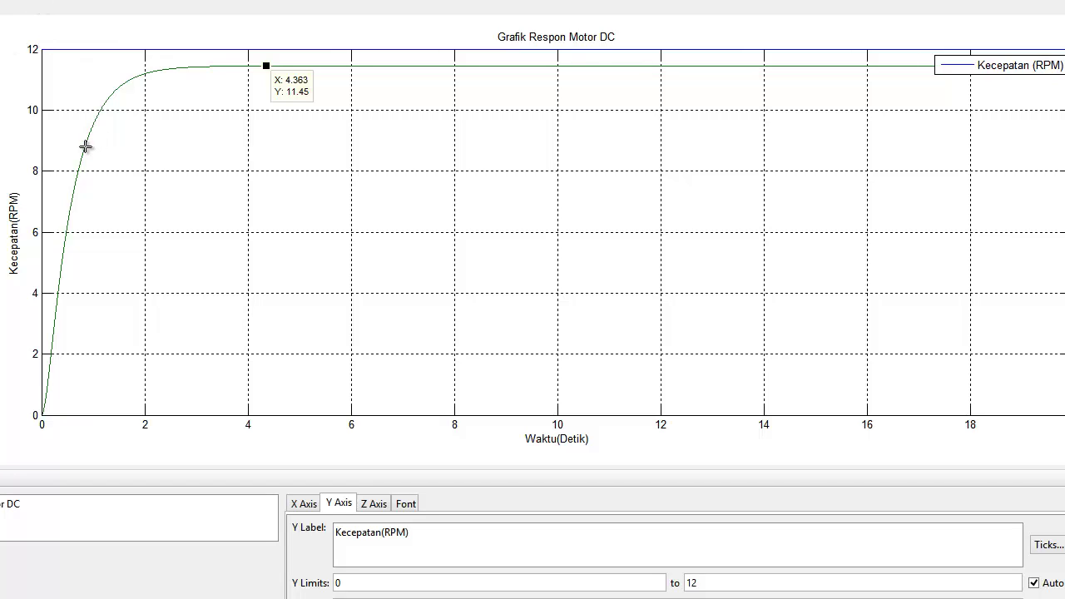
left_click_drag(85, 147, 138, 207)
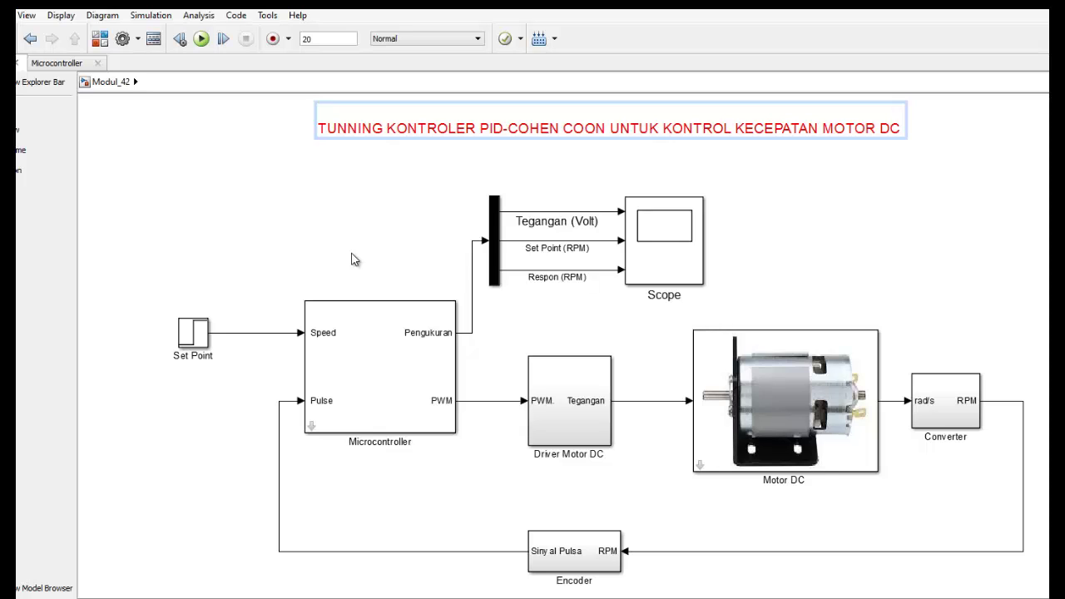
In the Modul_42 Simulink model, check the Microcontroller block's proportional constant (Kp), integral time (Ti) and derivative time (Td)
left_click(359, 341)
double_click(371, 409)
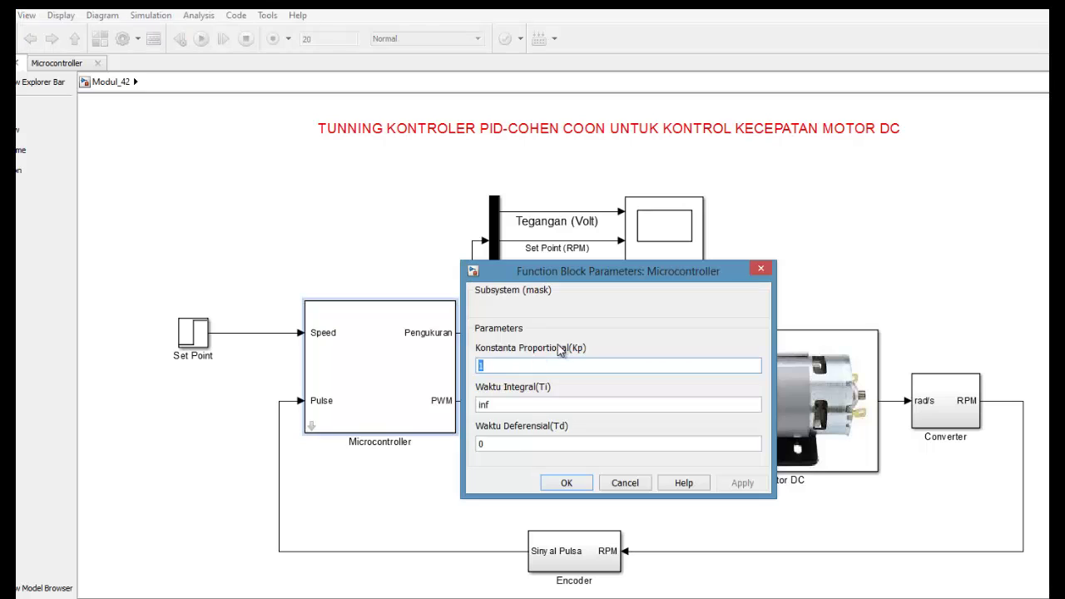
left_click(537, 369)
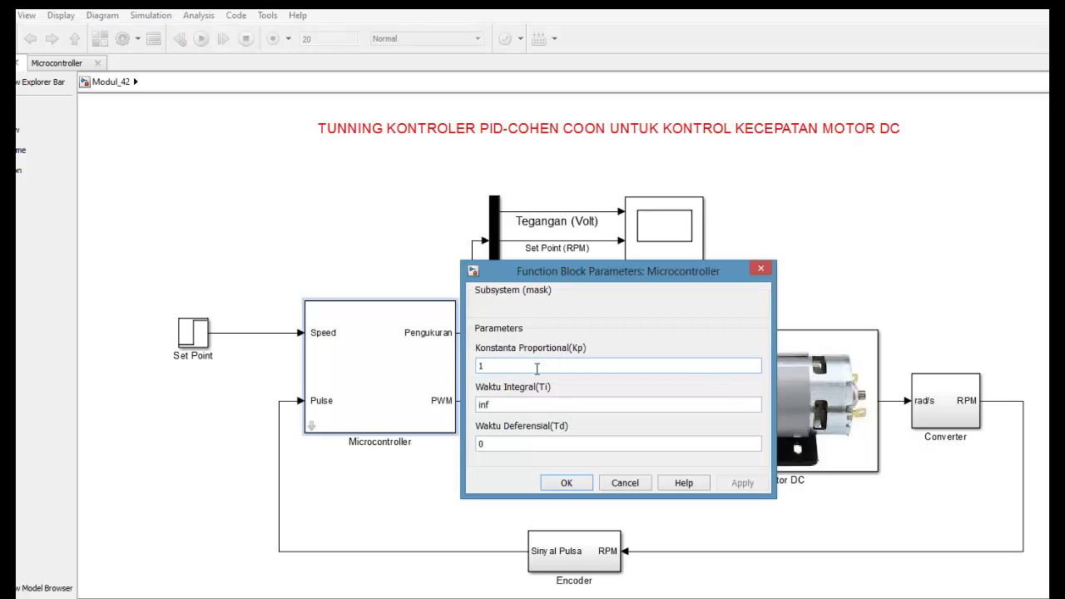
double_click(530, 407)
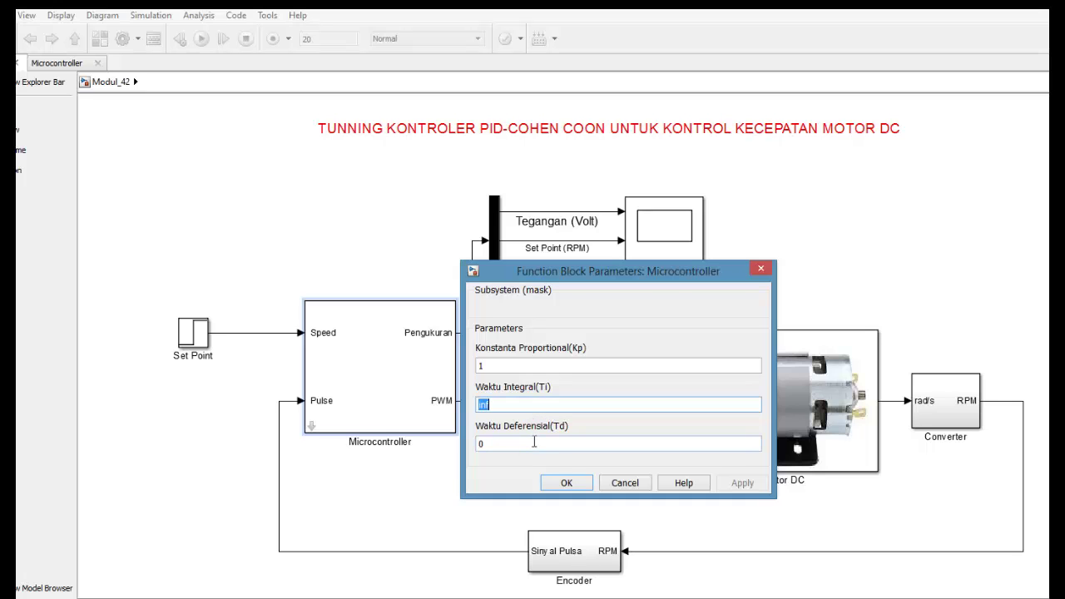
left_click(557, 485)
Check the final value in the Set Point block's step parameters
double_click(194, 336)
double_click(294, 379)
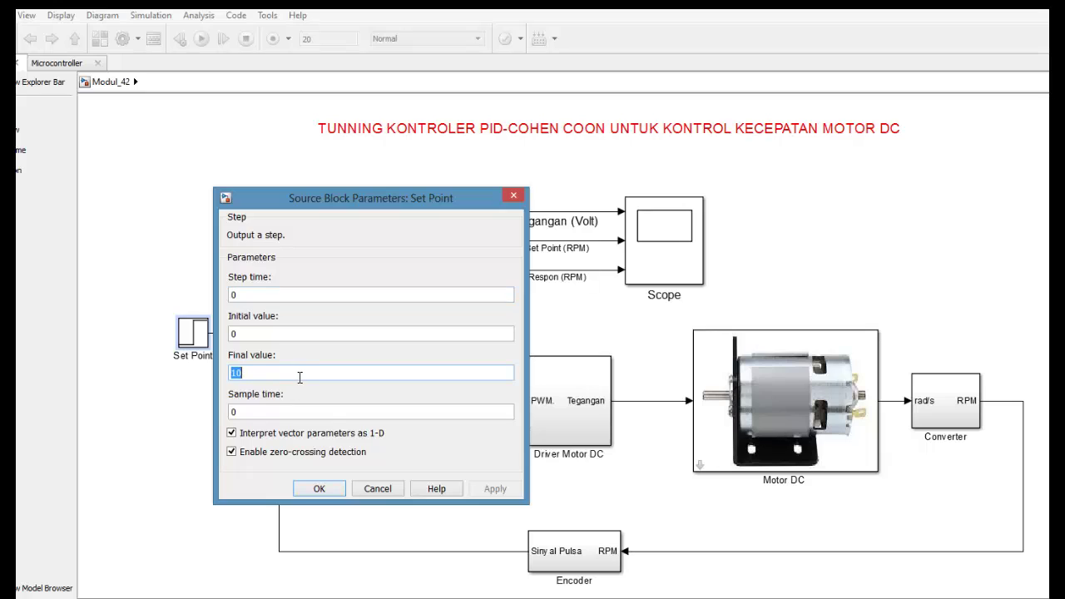
left_click(319, 490)
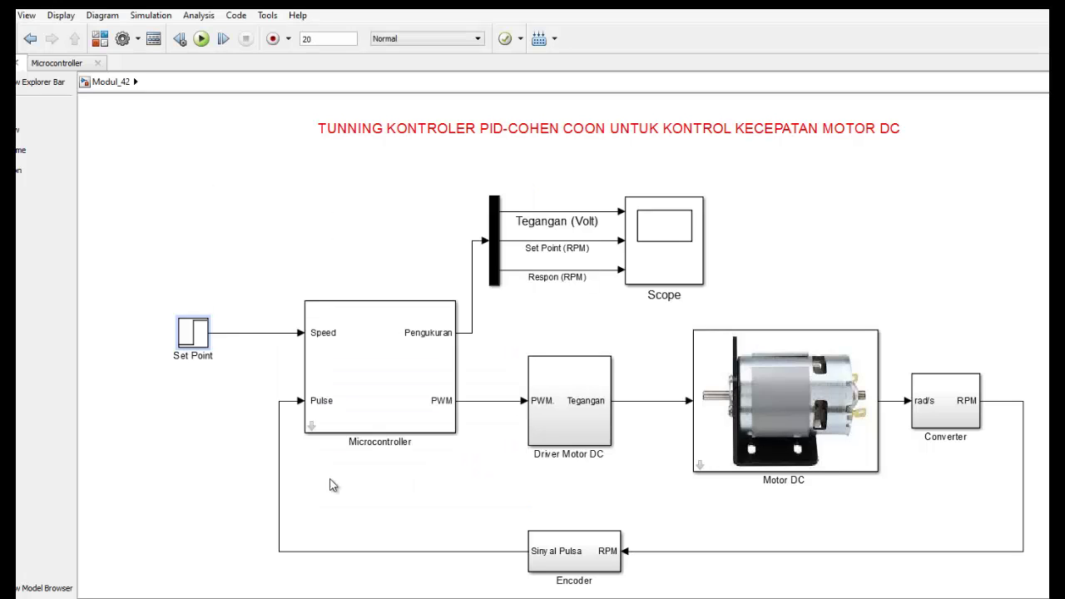
Run the Modul_42 simulation and view the autoscaled voltage, set point and response signals in the Scope
left_click(202, 39)
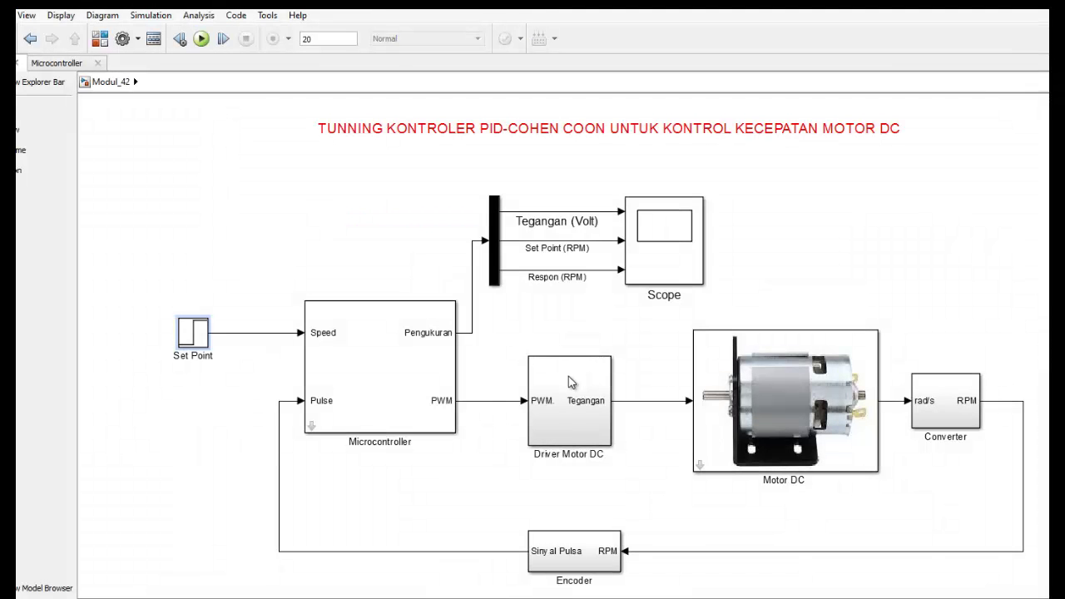
left_click(653, 240)
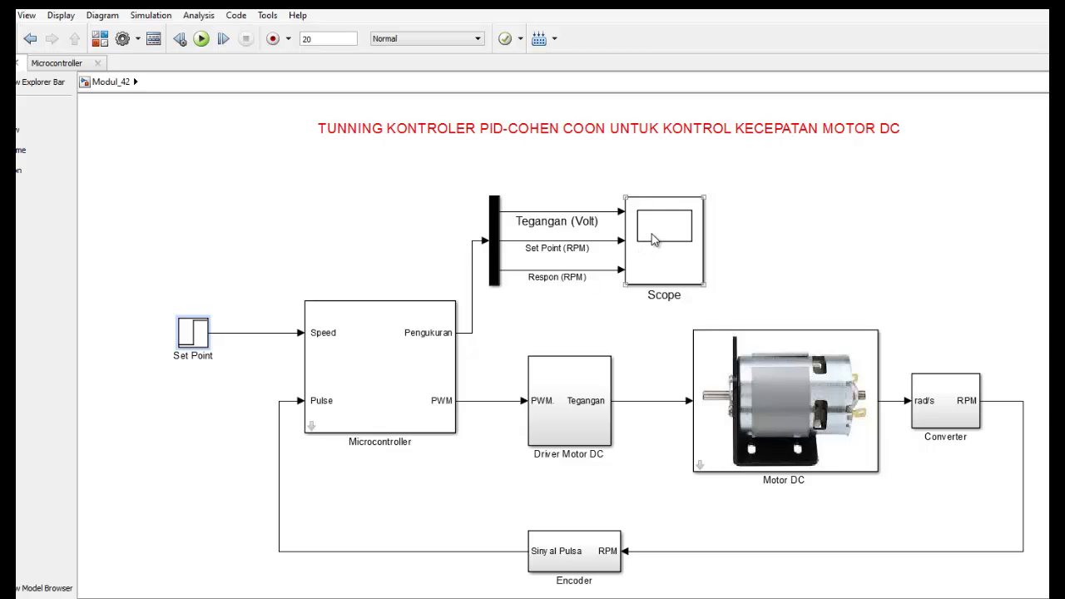
double_click(653, 239)
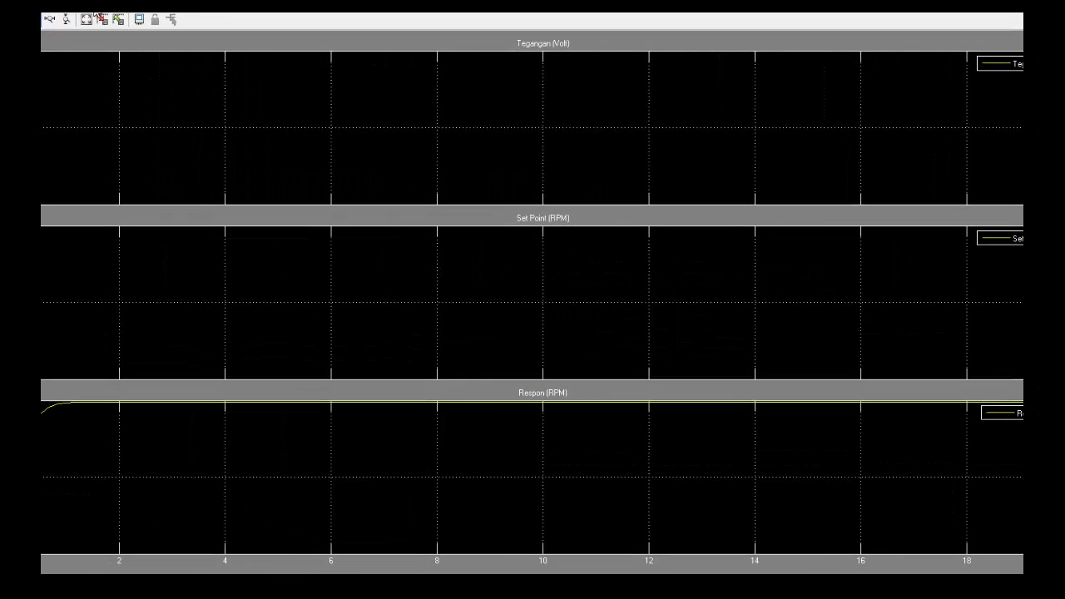
left_click(86, 19)
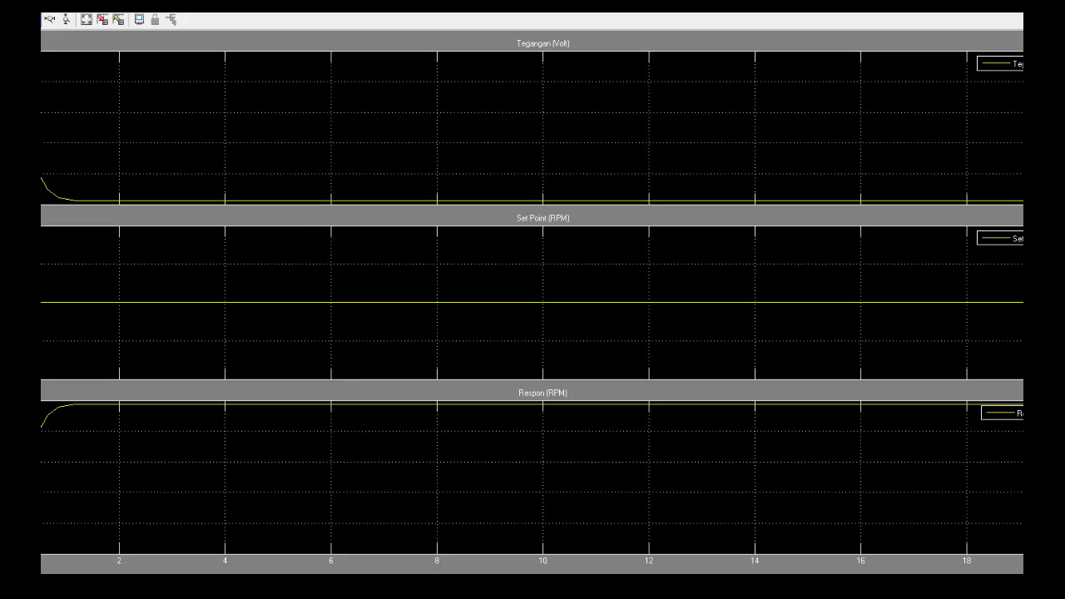
left_click(1019, 13)
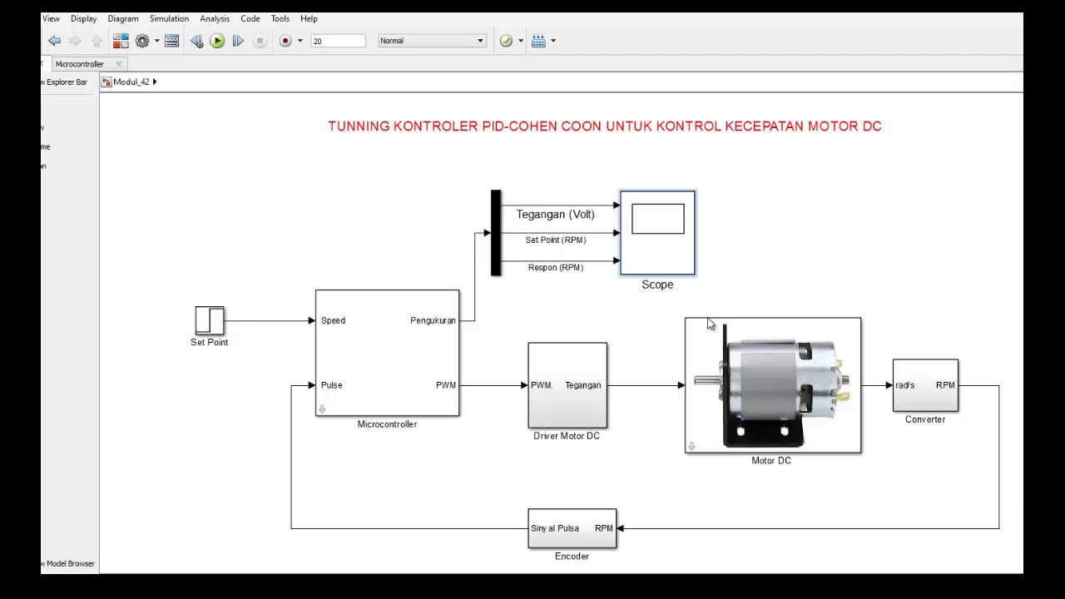